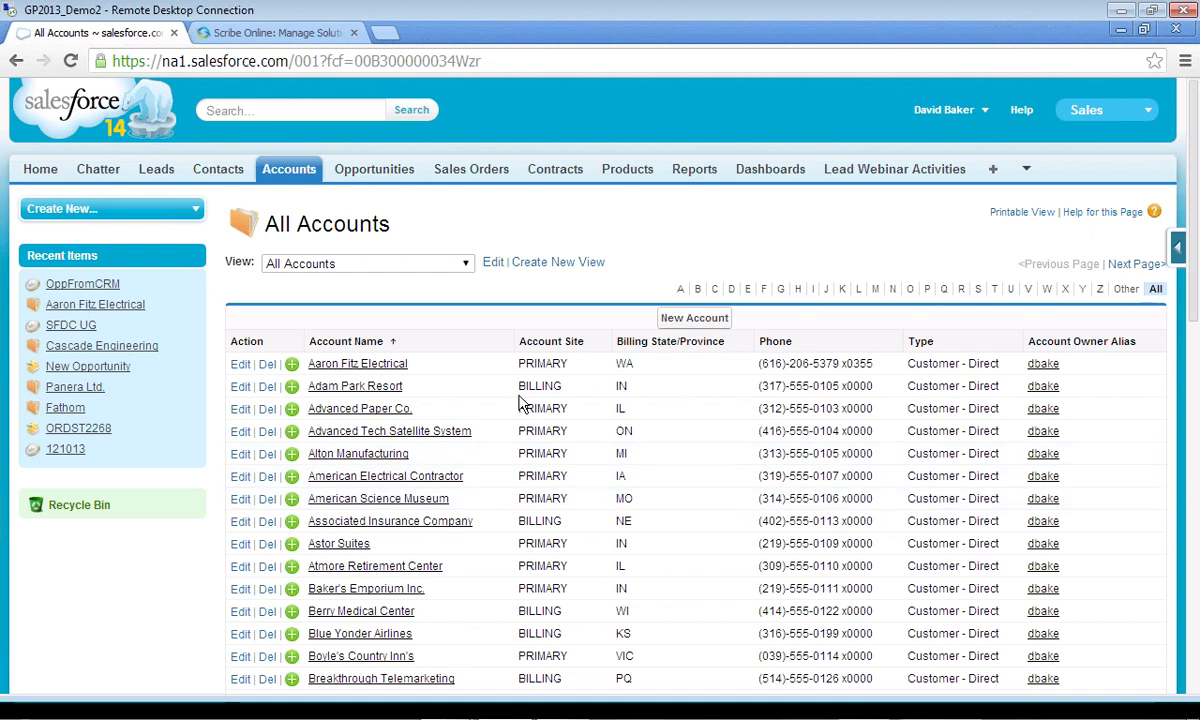
Step: Open the Aaron Fitz Electrical account and review its details, opportunities, sales orders and sales invoices
click(378, 368)
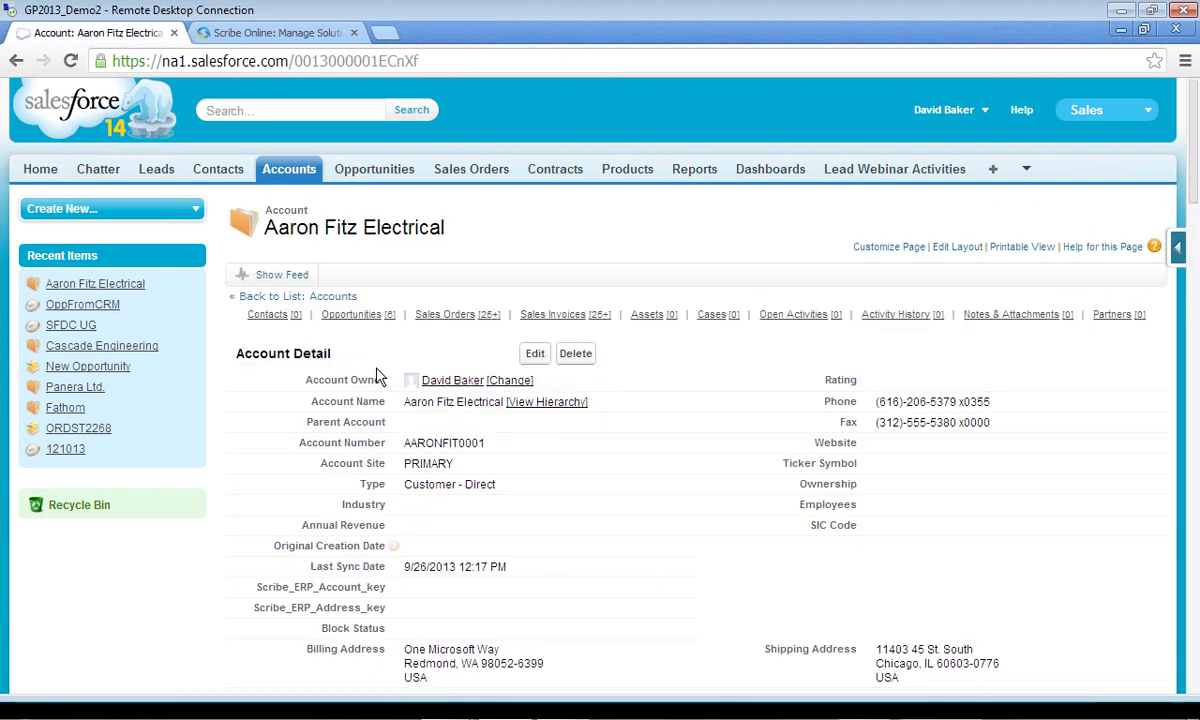
scroll(492, 547, down, 4)
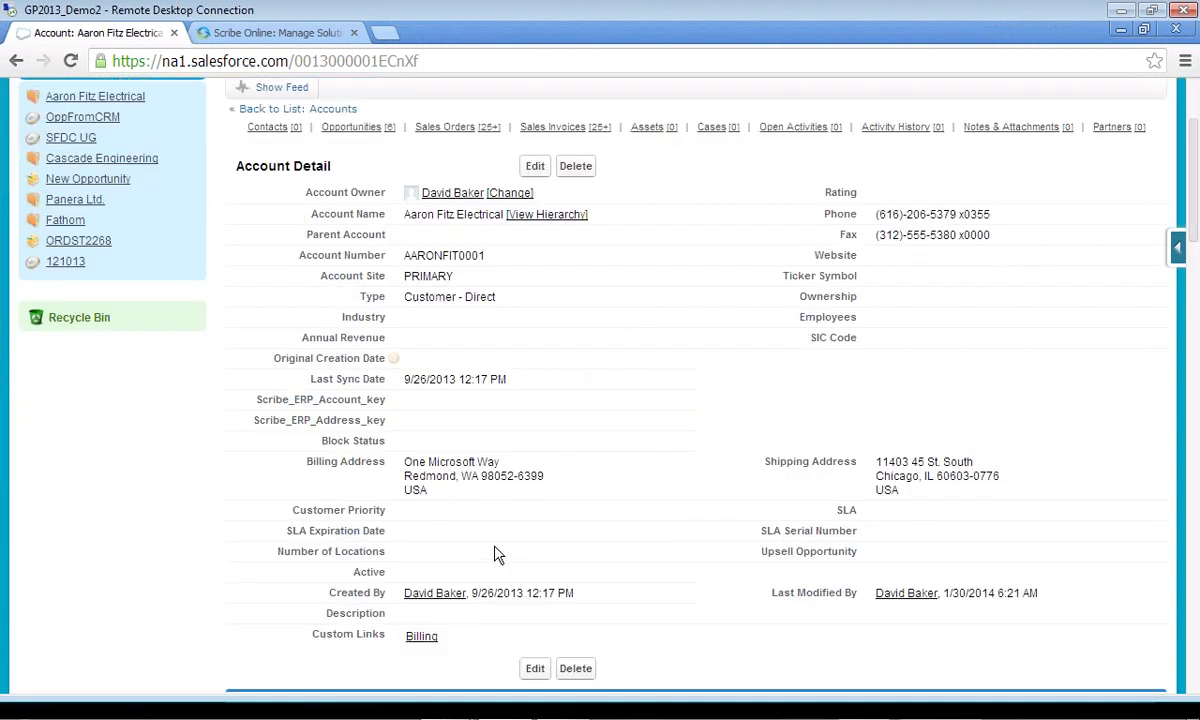
scroll(440, 369, down, 2)
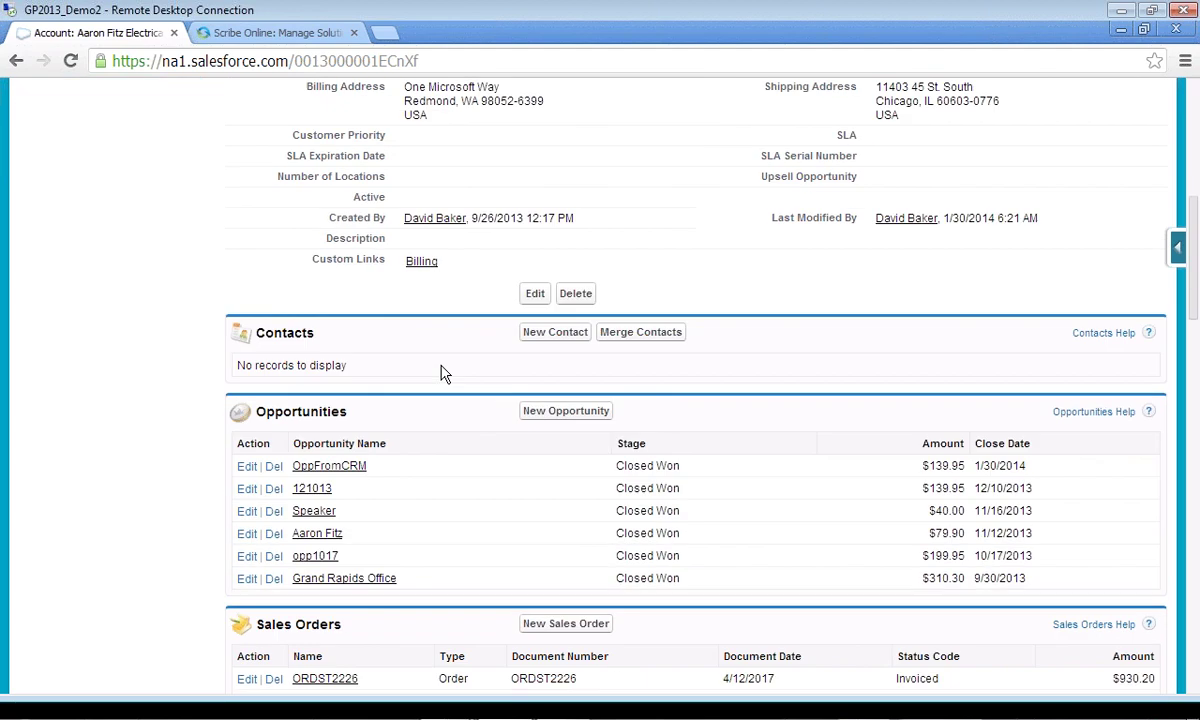
scroll(439, 503, down, 2)
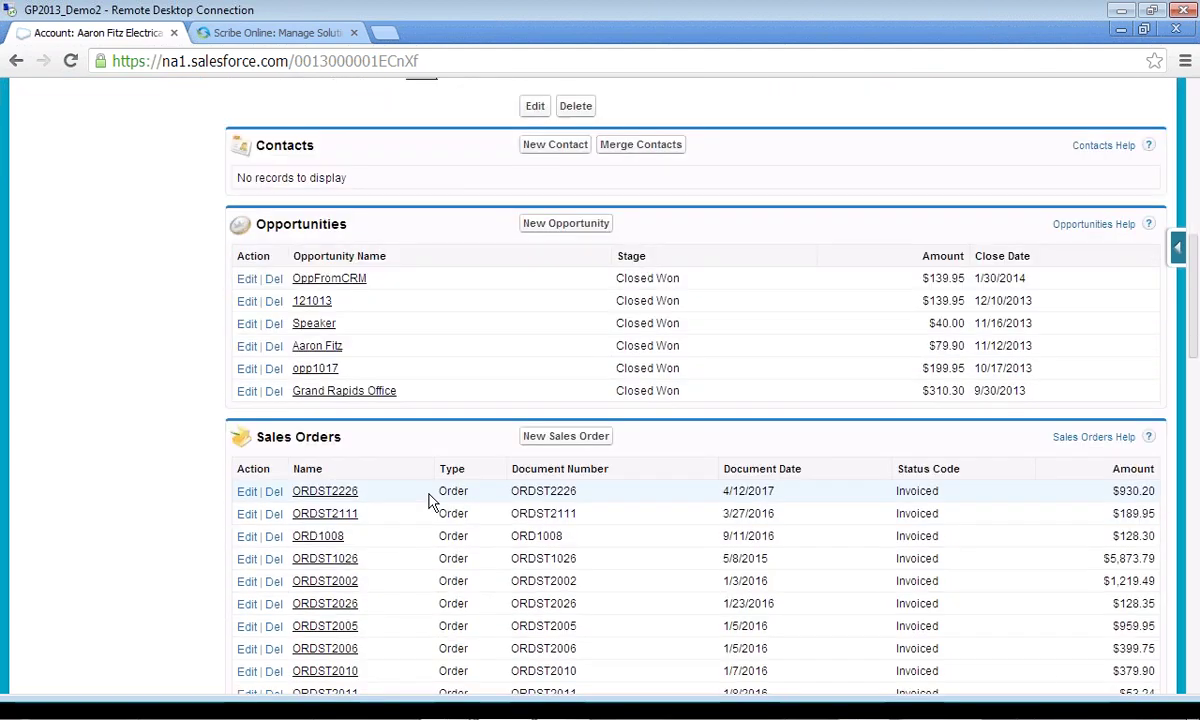
scroll(425, 420, down, 2)
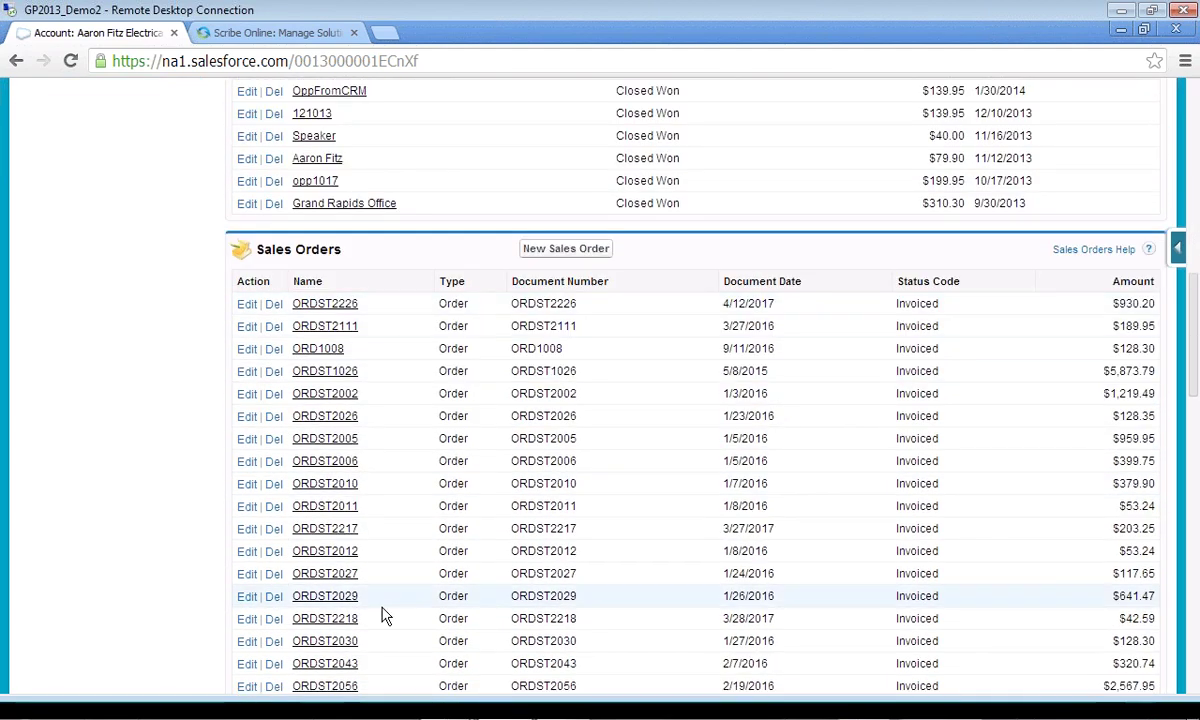
scroll(490, 500, down, 5)
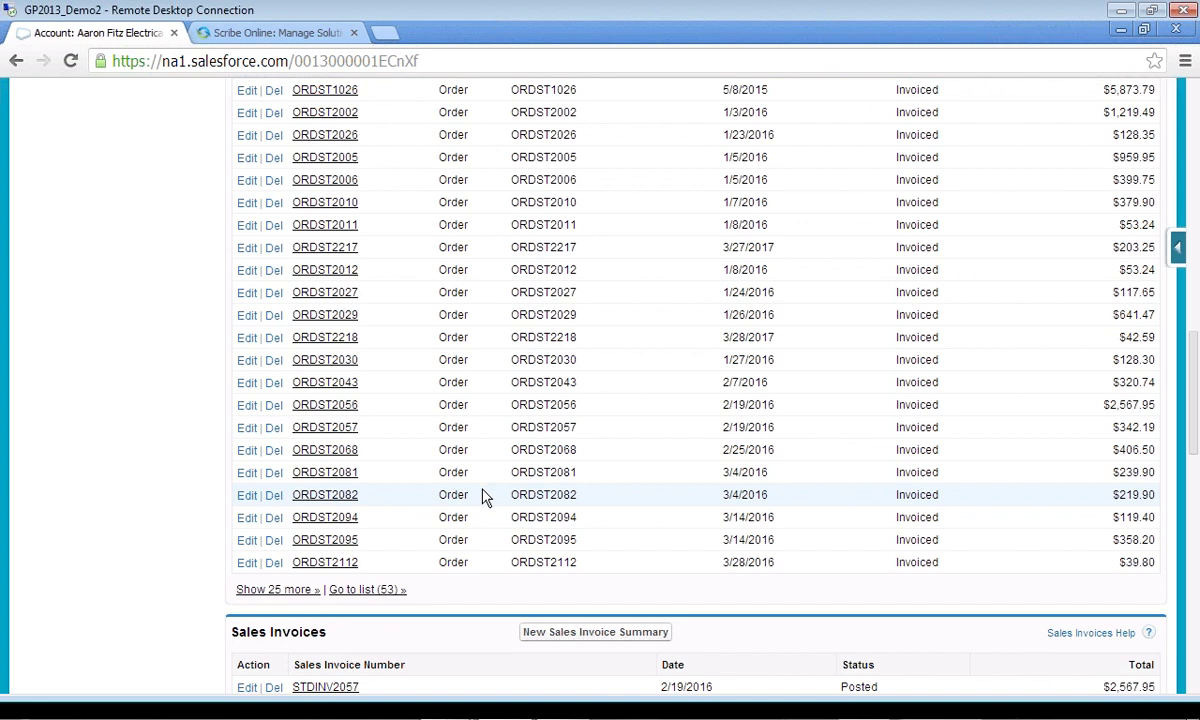
scroll(485, 492, down, 1)
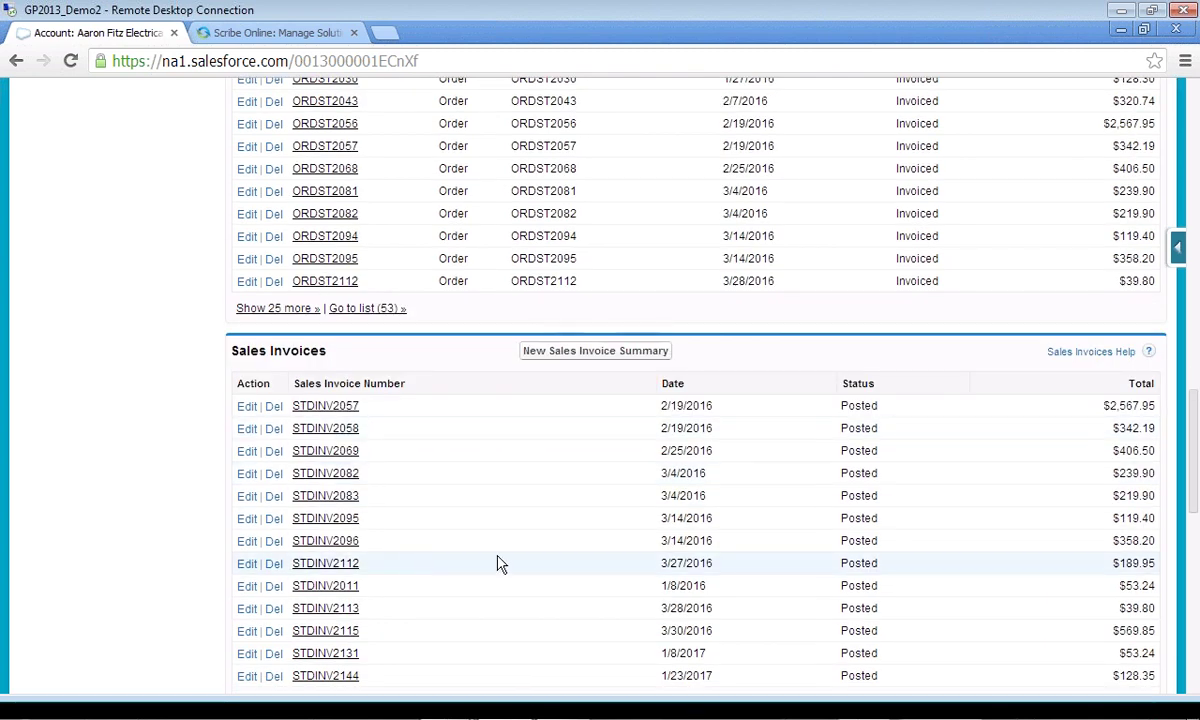
scroll(500, 565, up, 3)
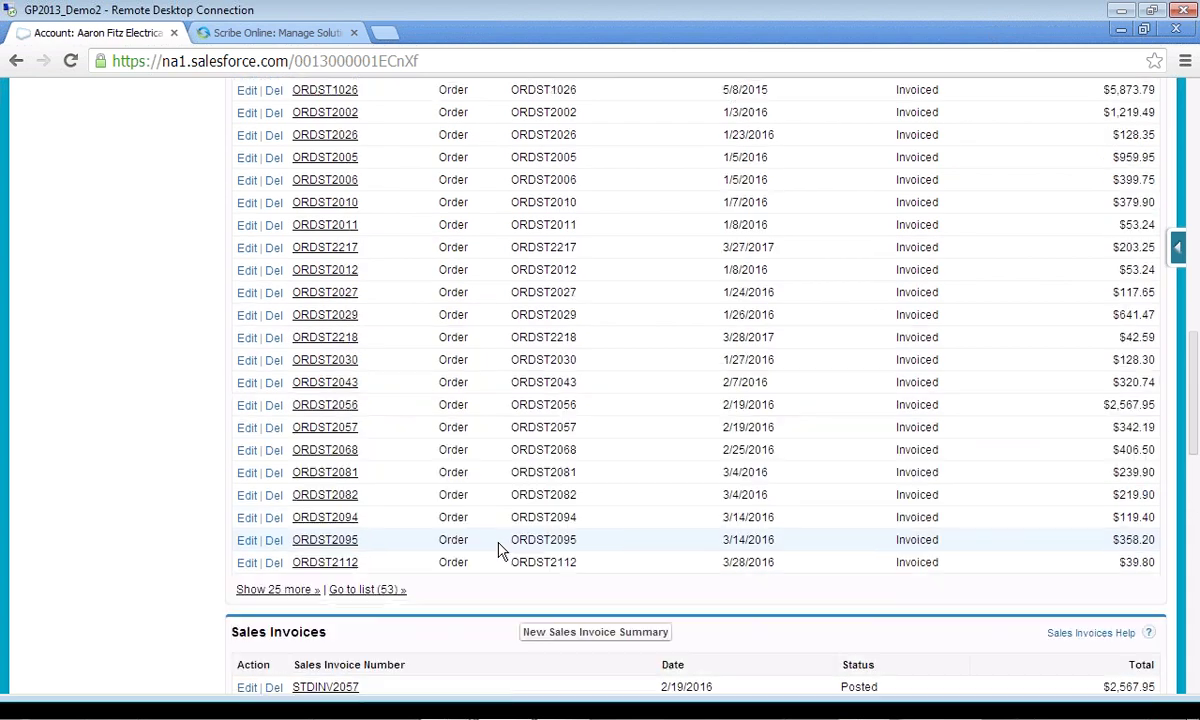
scroll(500, 545, up, 3)
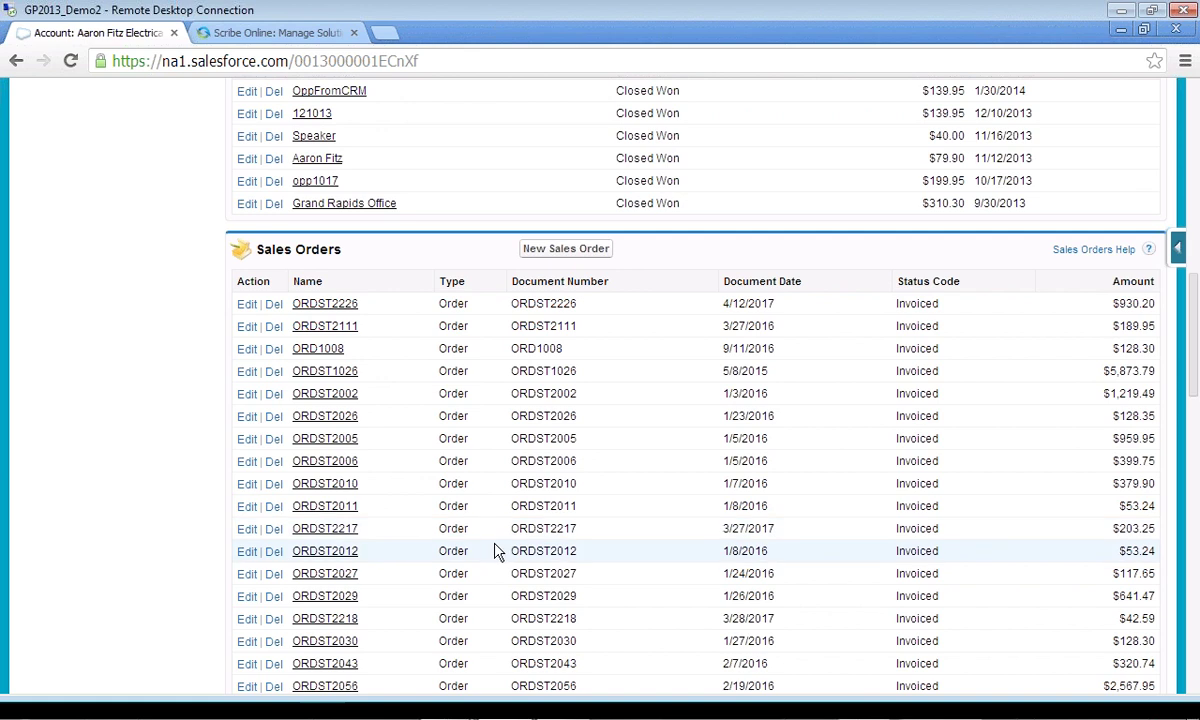
scroll(497, 554, up, 1)
scroll(497, 554, up, 3)
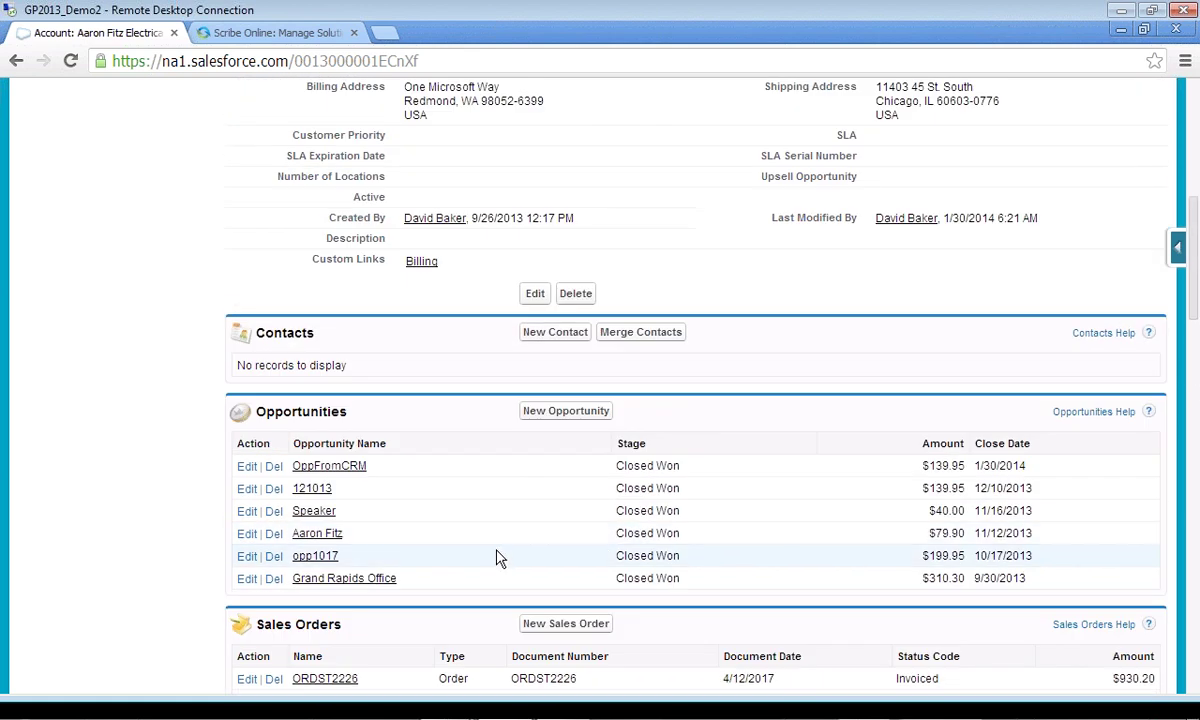
Step: Create a new opportunity for the account named opt13014 with the type Existing Customer - Upgrade
click(566, 411)
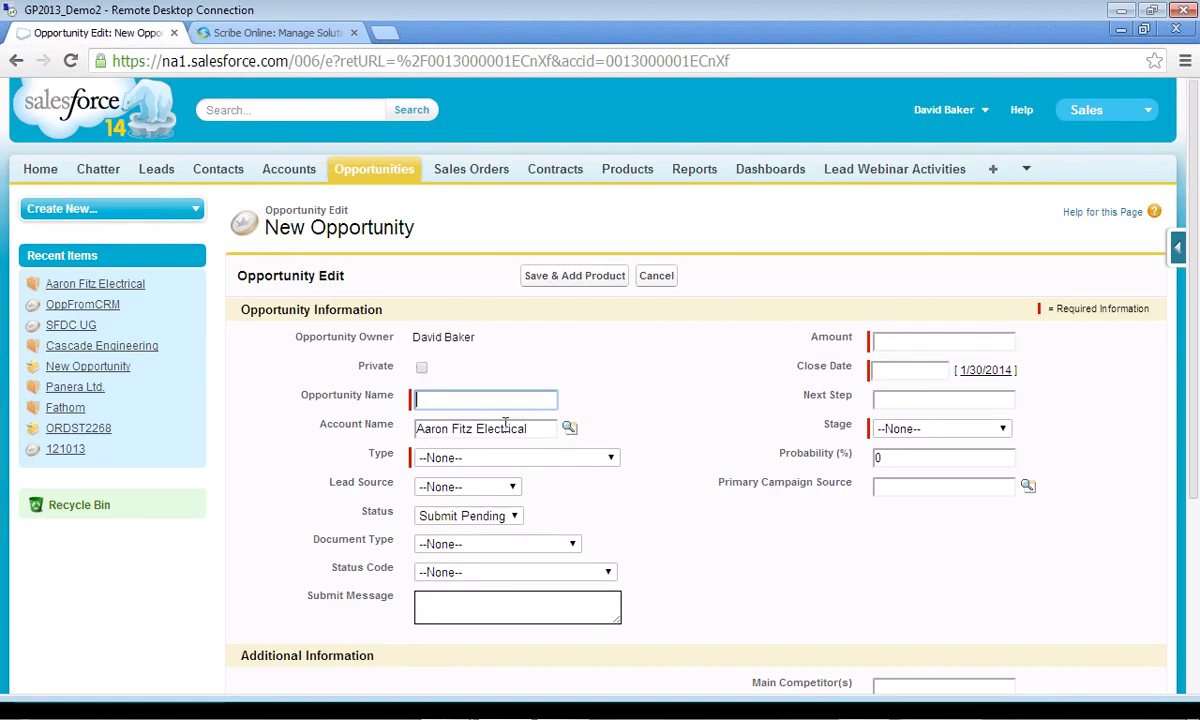
click(469, 401)
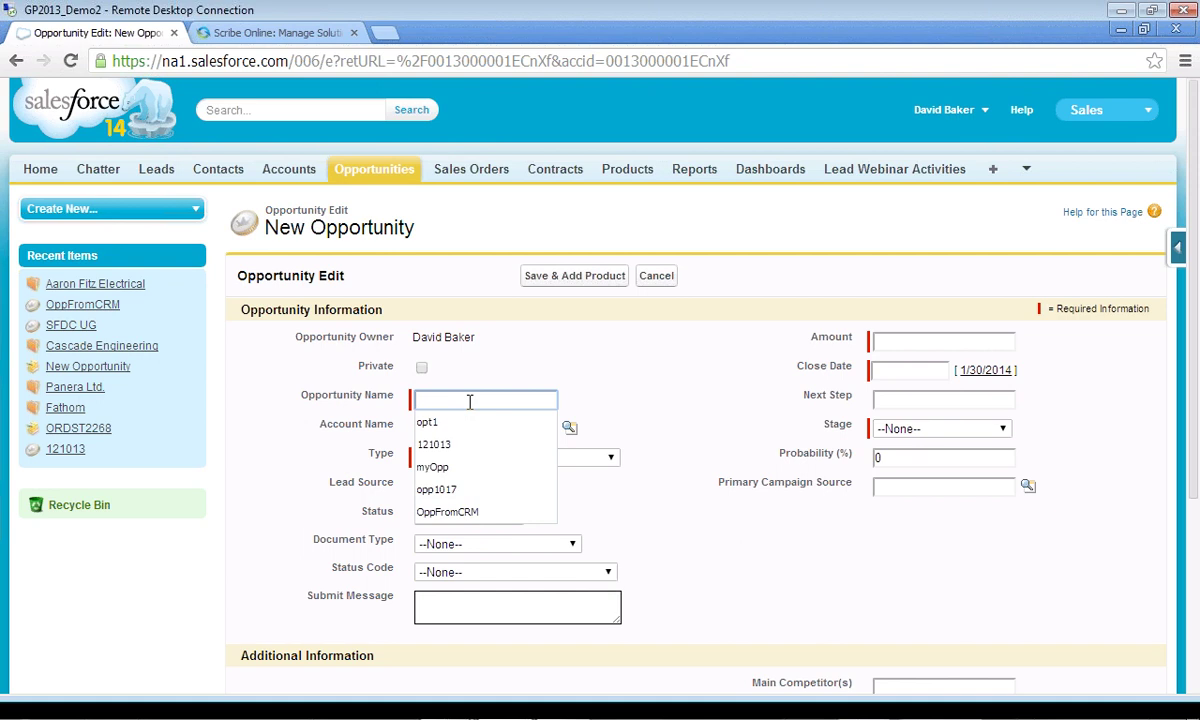
text(opt1)
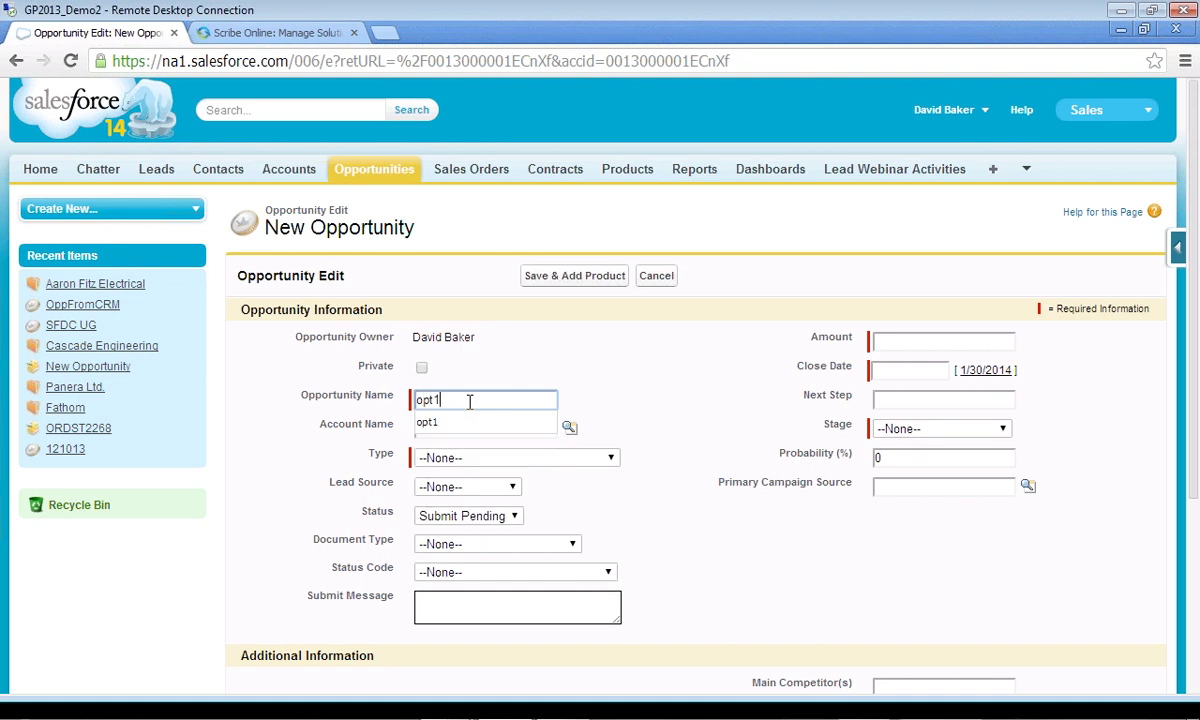
text(3014)
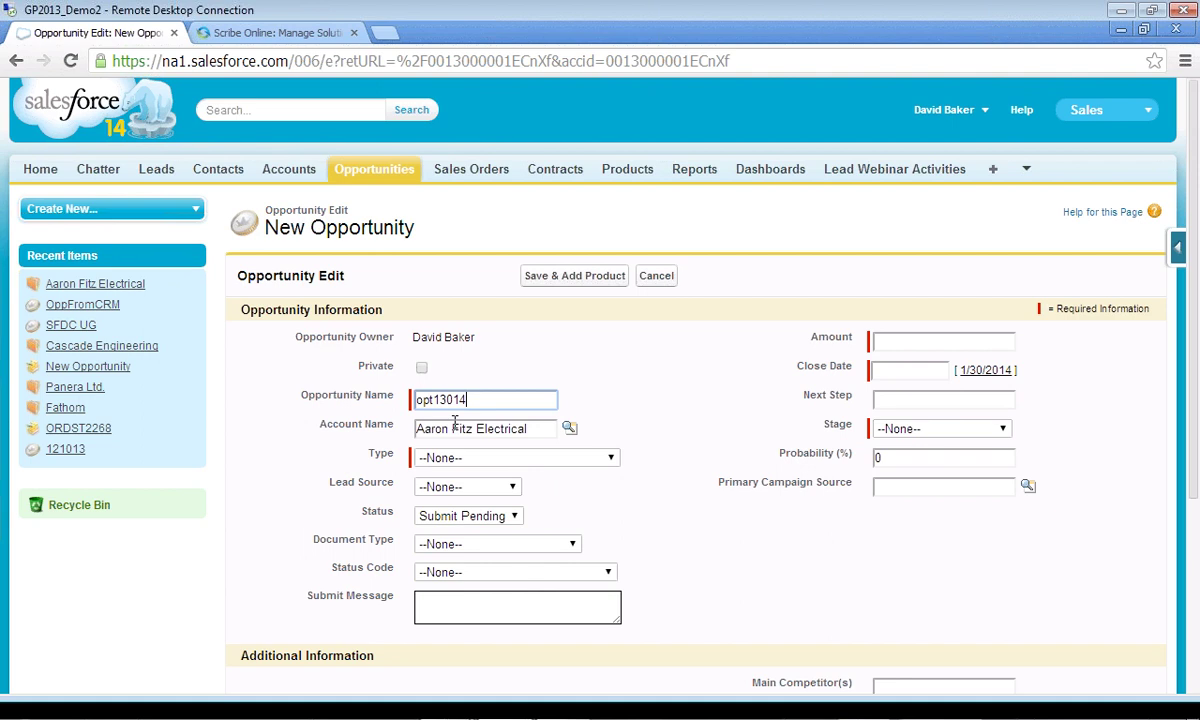
click(614, 460)
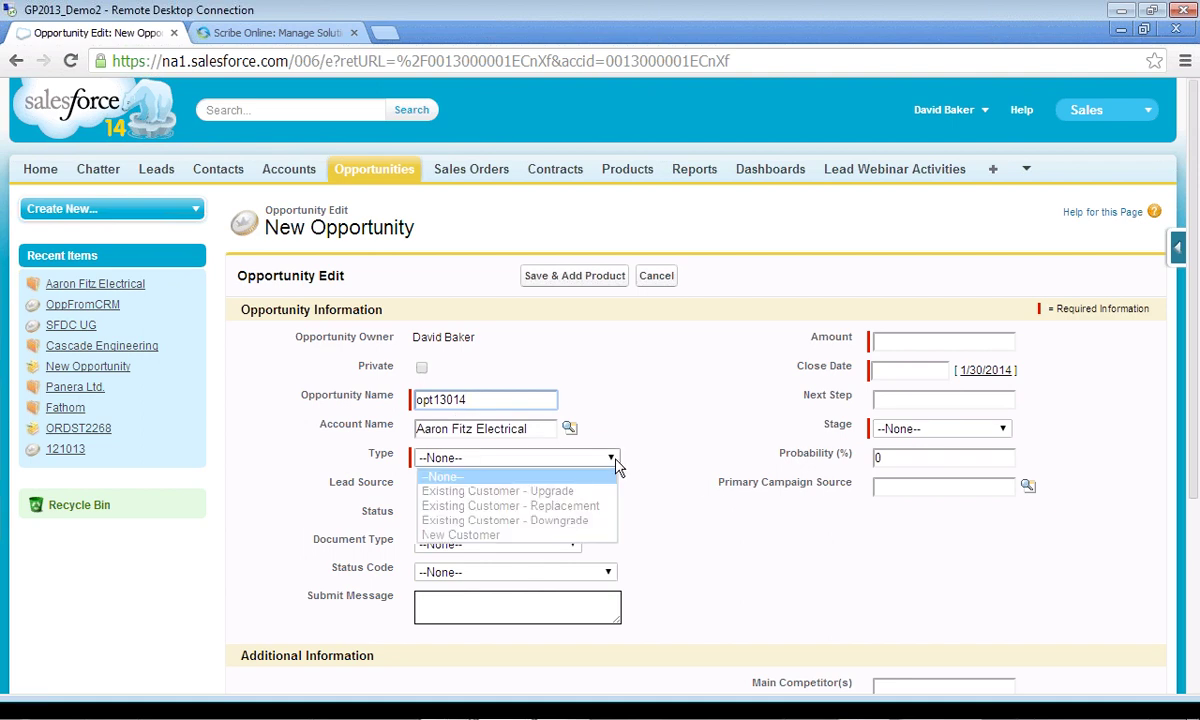
click(563, 494)
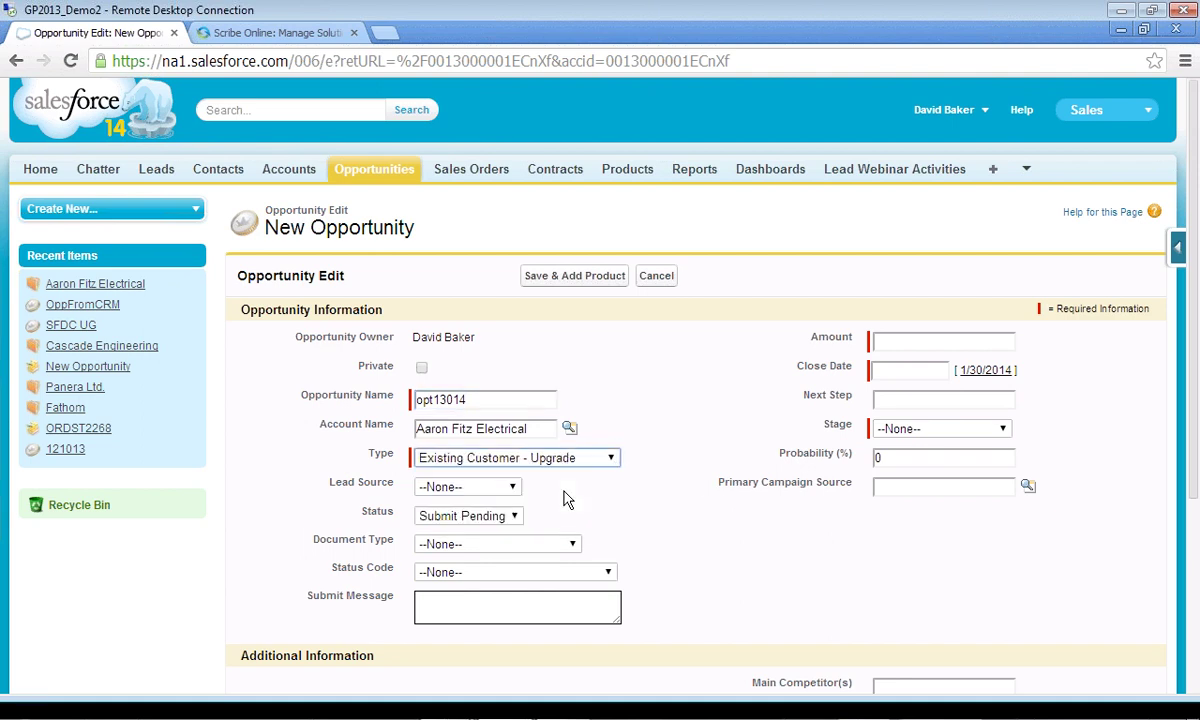
Step: Keep the opportunity's status as Submit Pending and set its document type to Order
click(514, 517)
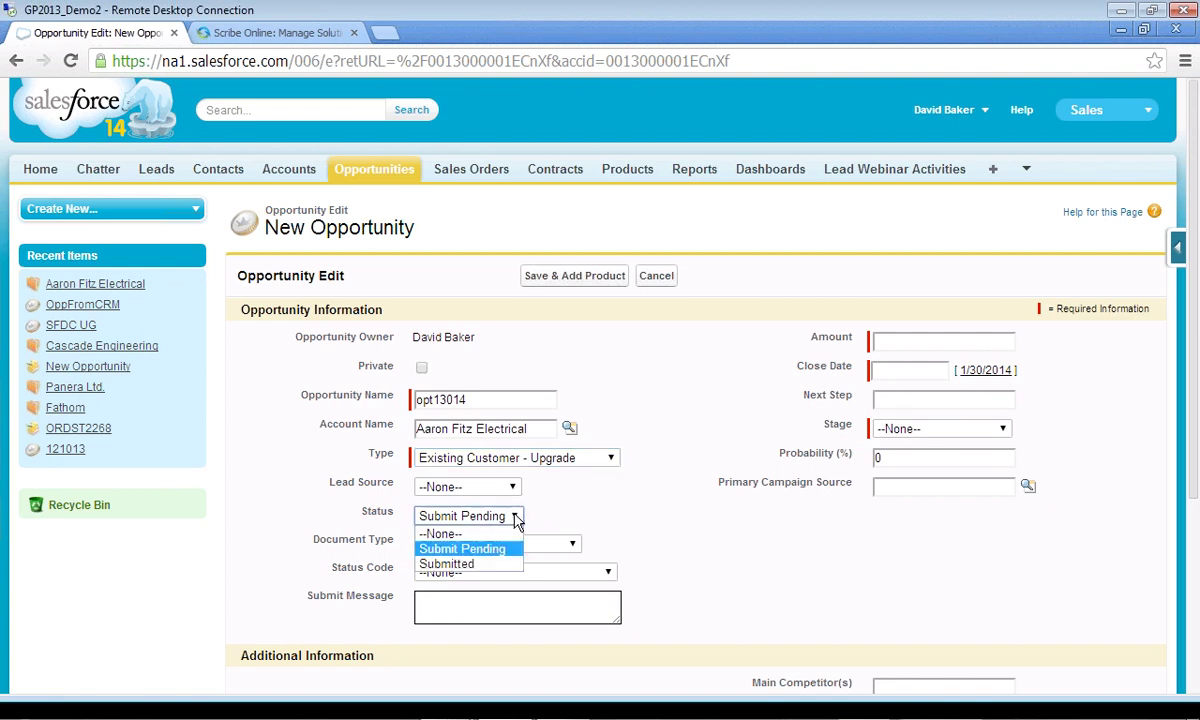
click(519, 550)
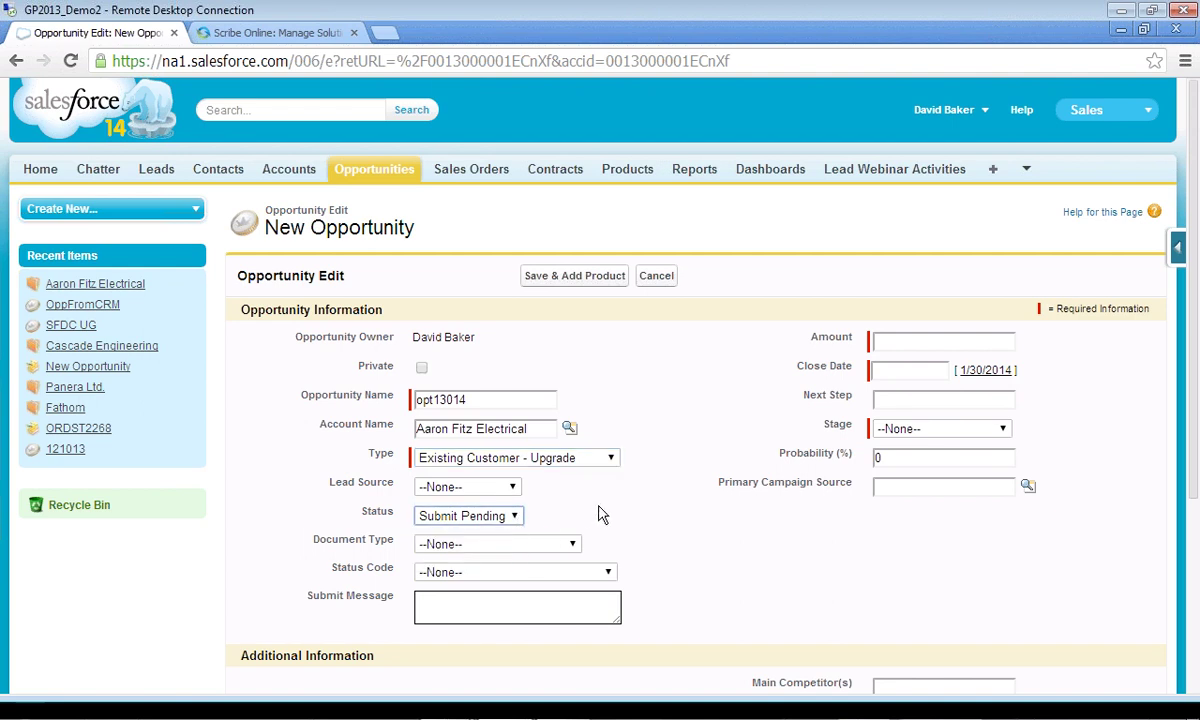
click(560, 550)
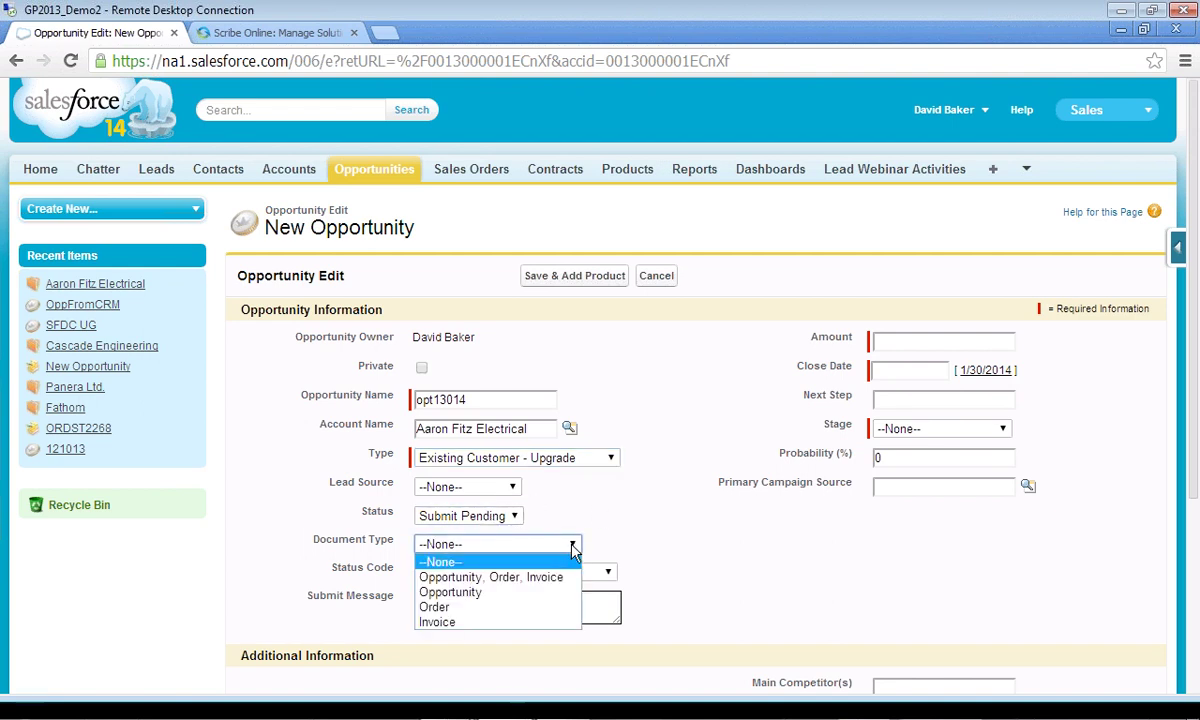
click(505, 608)
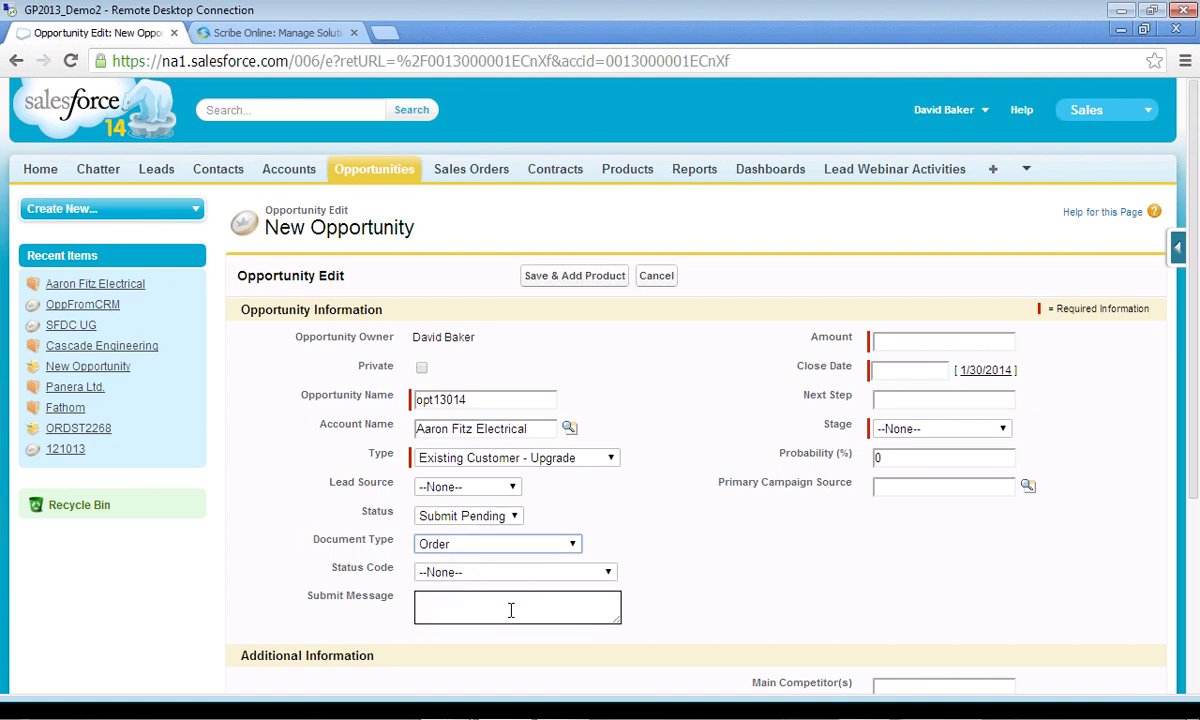
Step: Set the opportunity's amount to 500.00, close date to 1/30/2014 and stage to Closed Won
click(922, 341)
text(5)
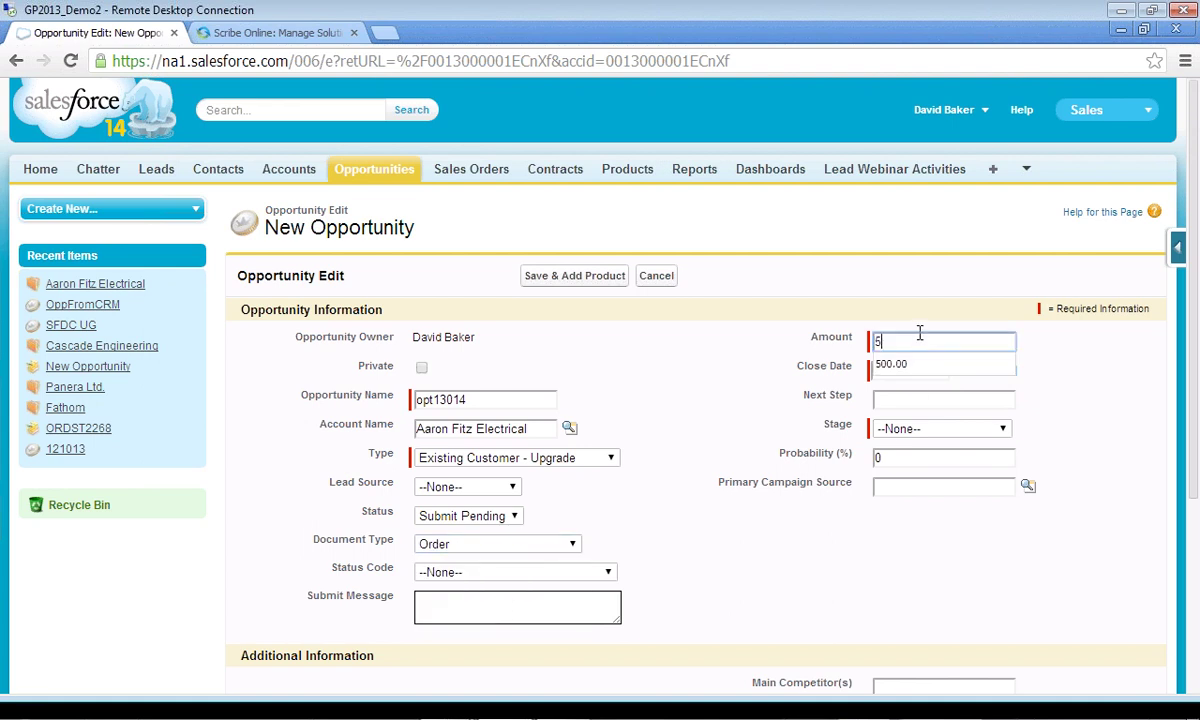
text(00.00)
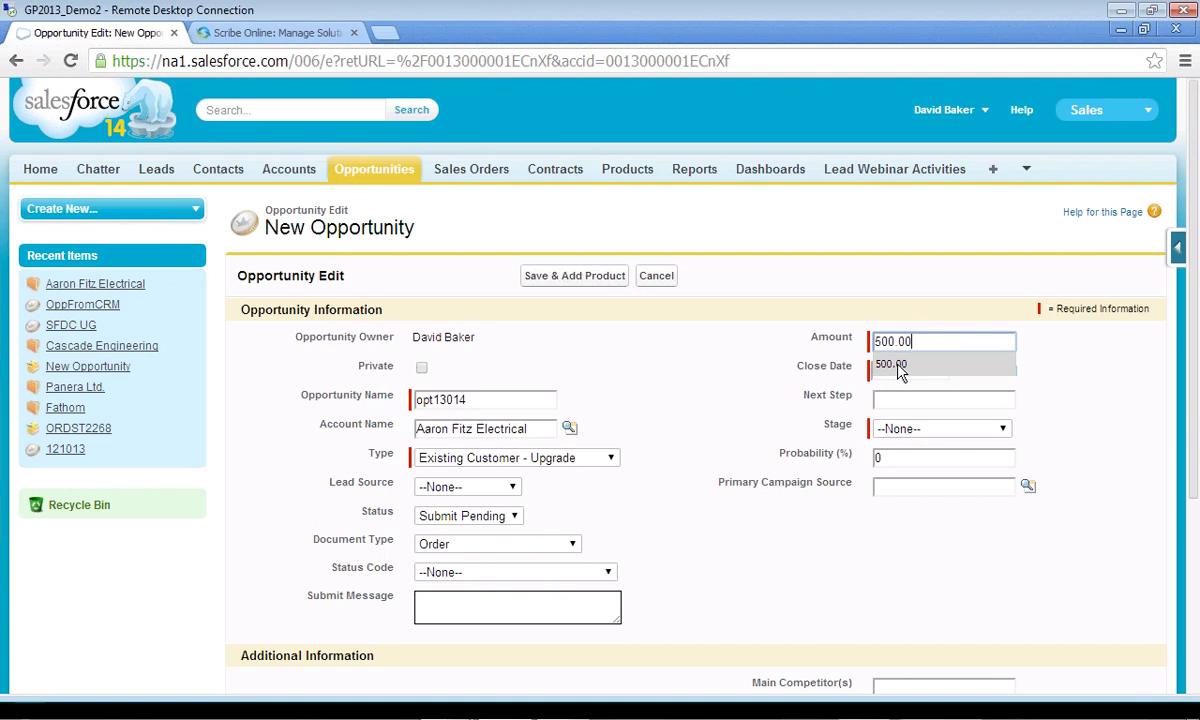
click(898, 366)
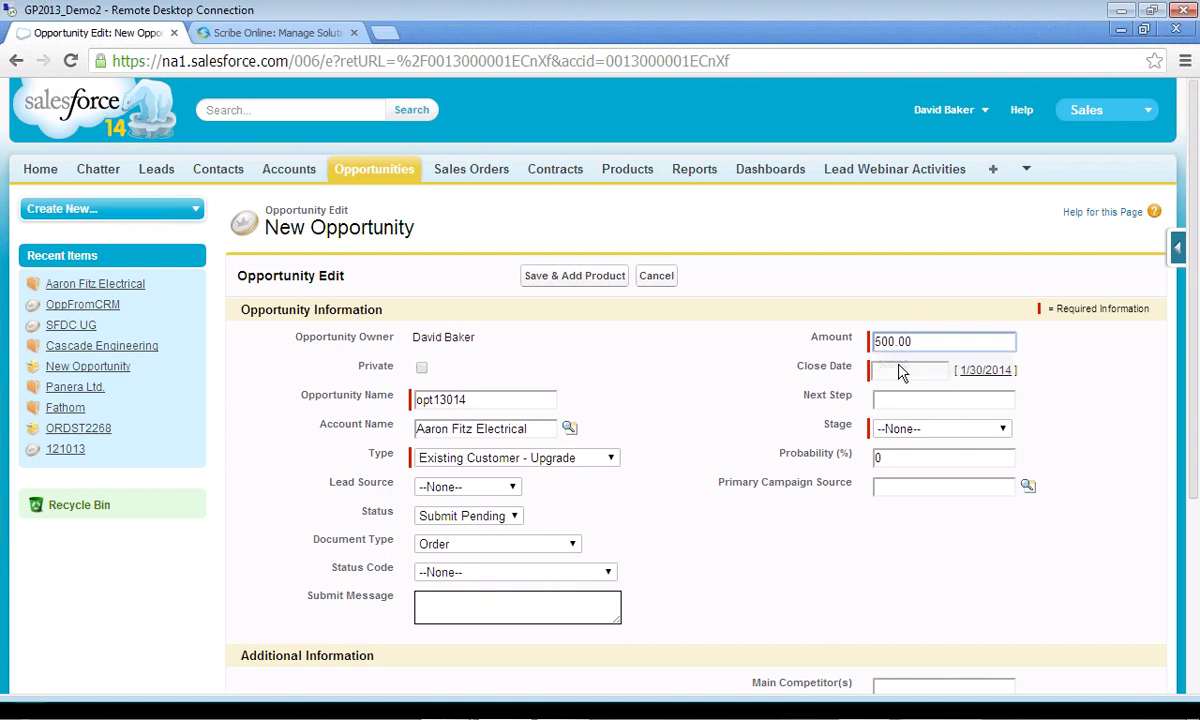
click(993, 373)
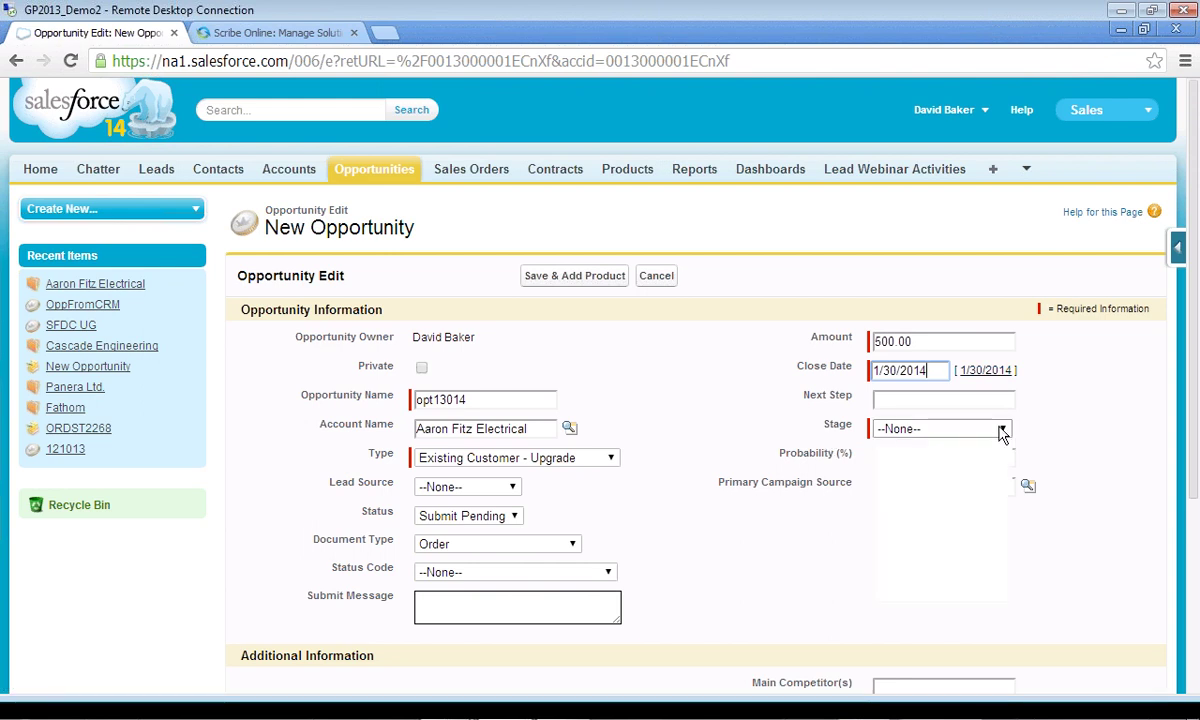
click(1000, 428)
click(910, 581)
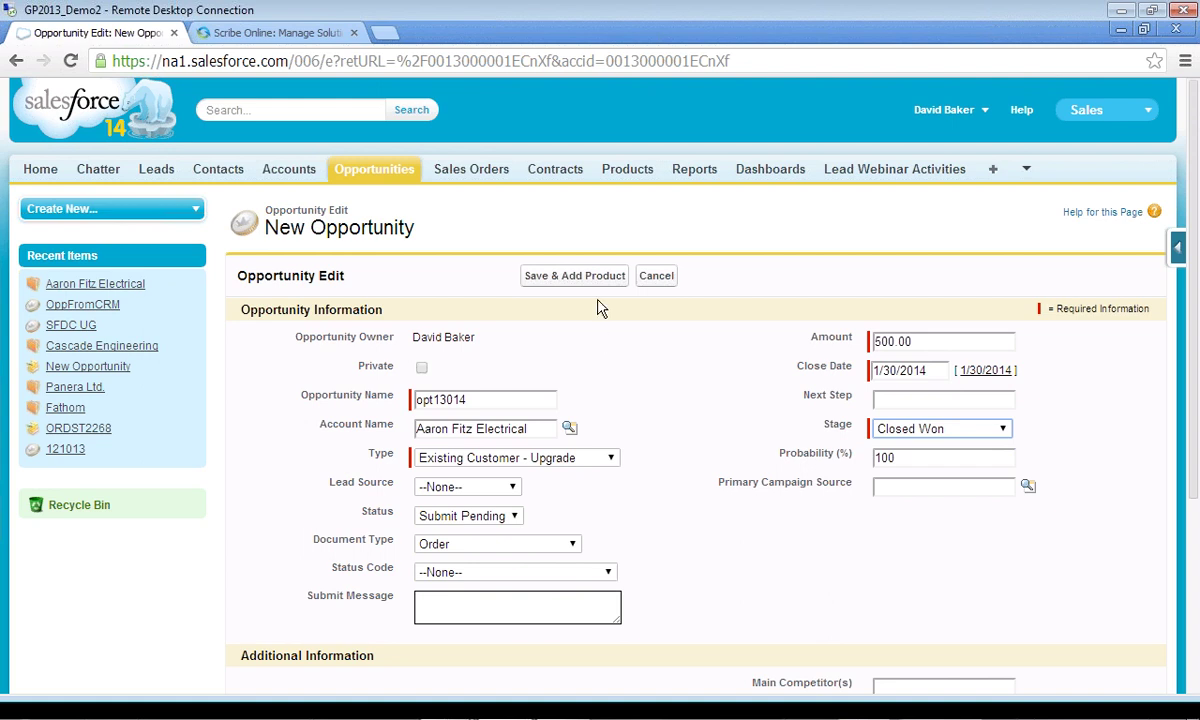
Step: Save the opportunity for adding products and assign it the RETAIL price book
click(558, 285)
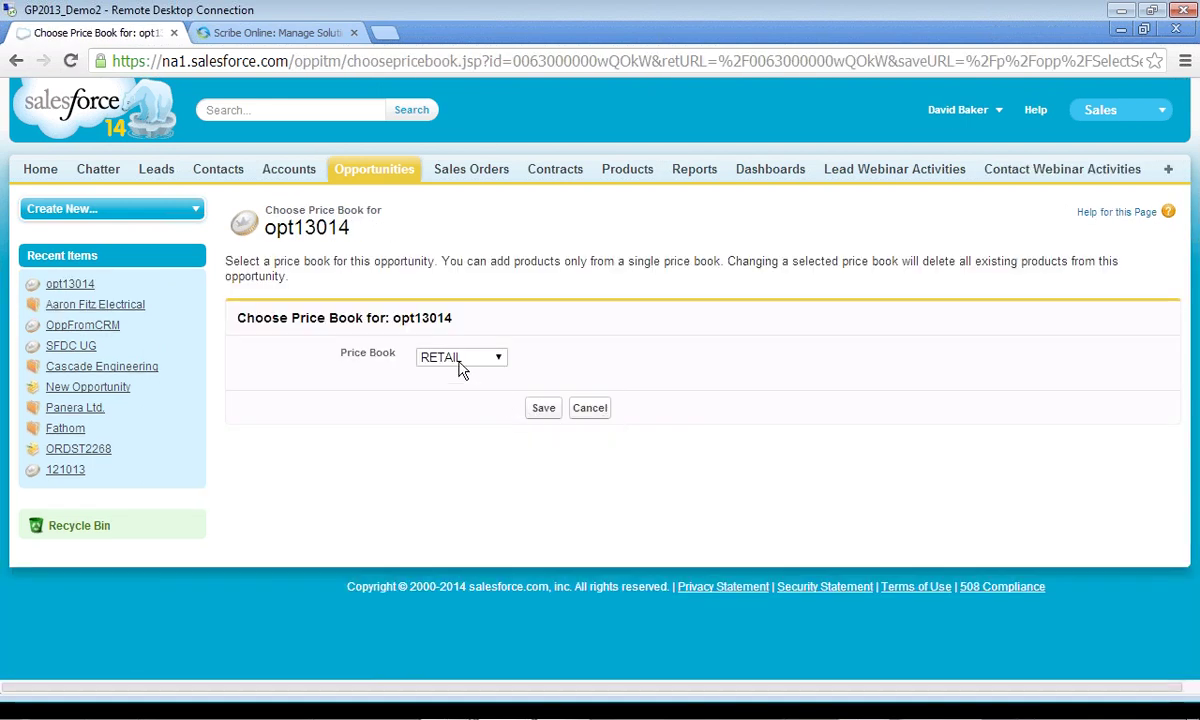
click(492, 362)
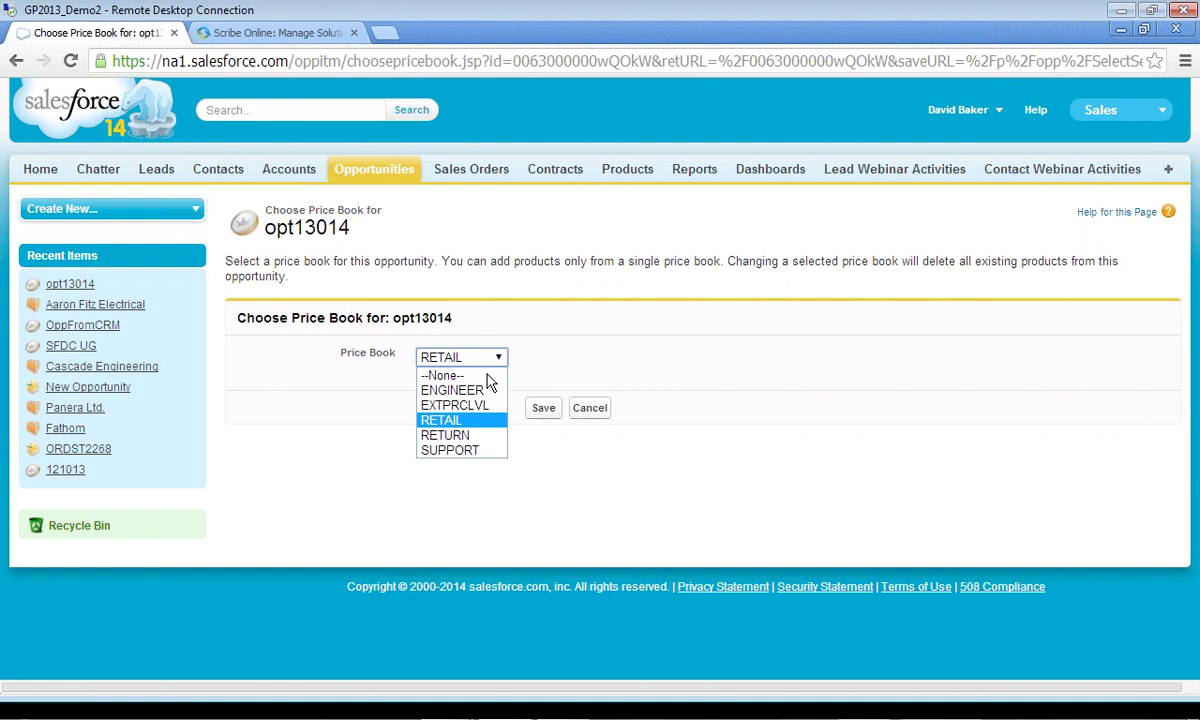
click(447, 421)
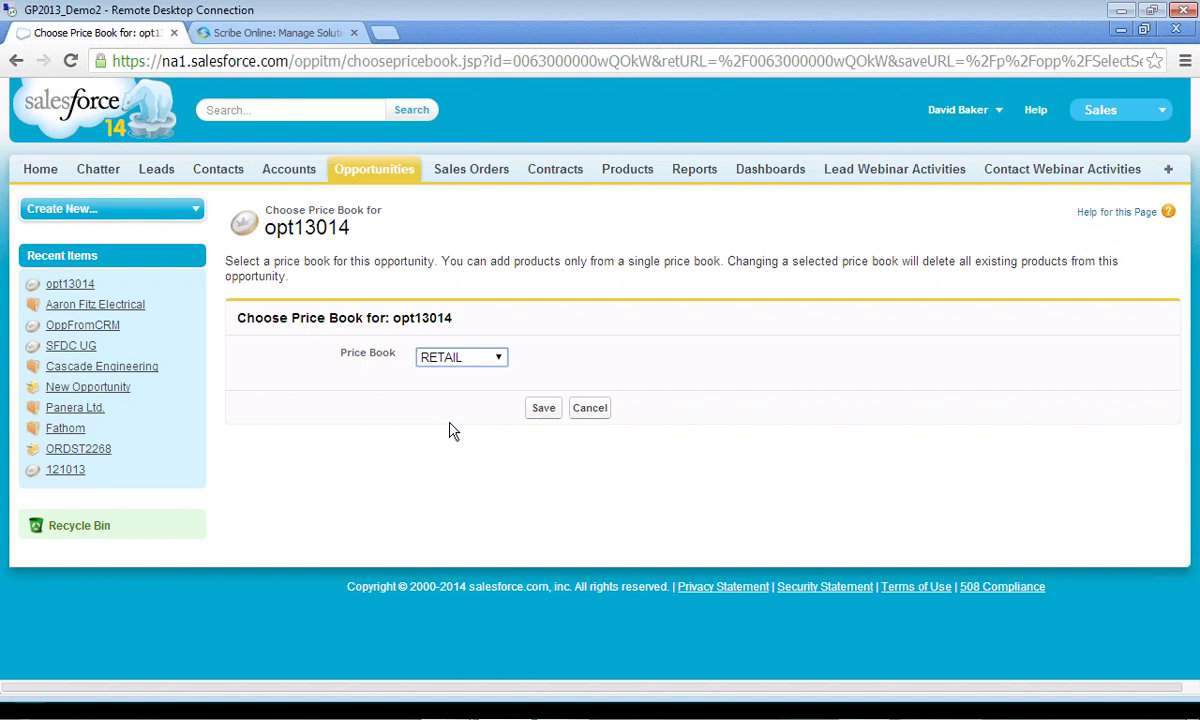
click(550, 416)
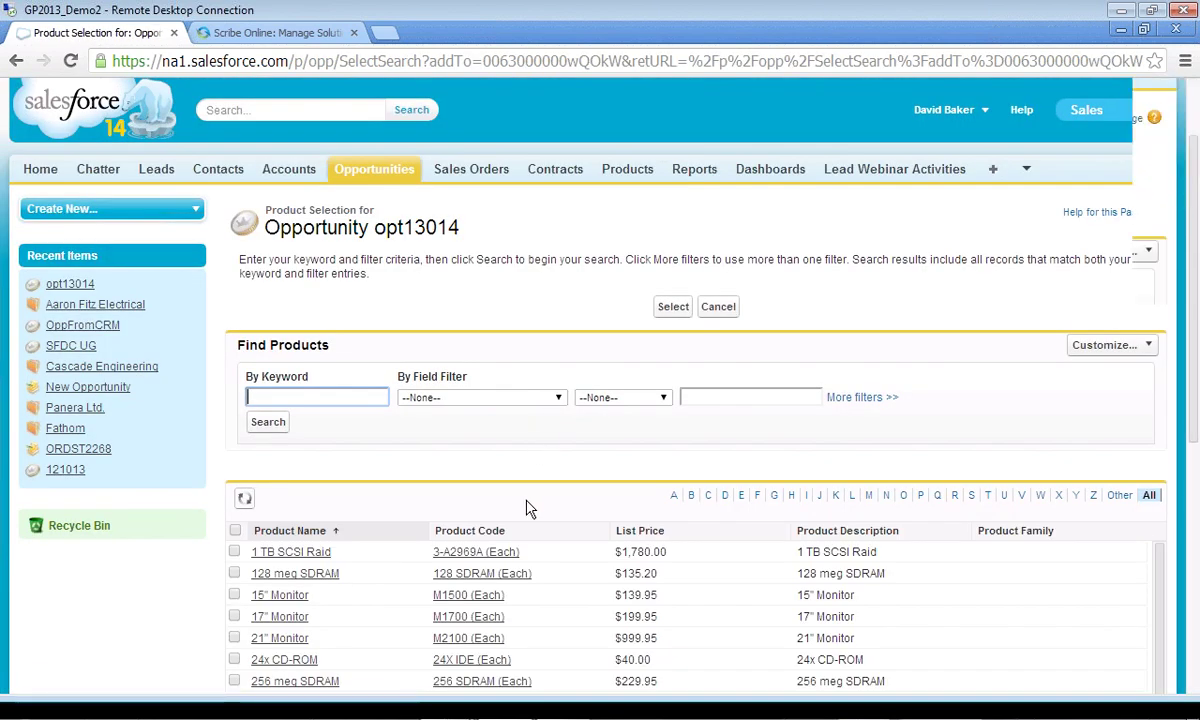
scroll(530, 508, down, 5)
Step: Switch to Microsoft Dynamics GP and open Sales Transaction Entry with the document type set to Order
key(alt+Tab)
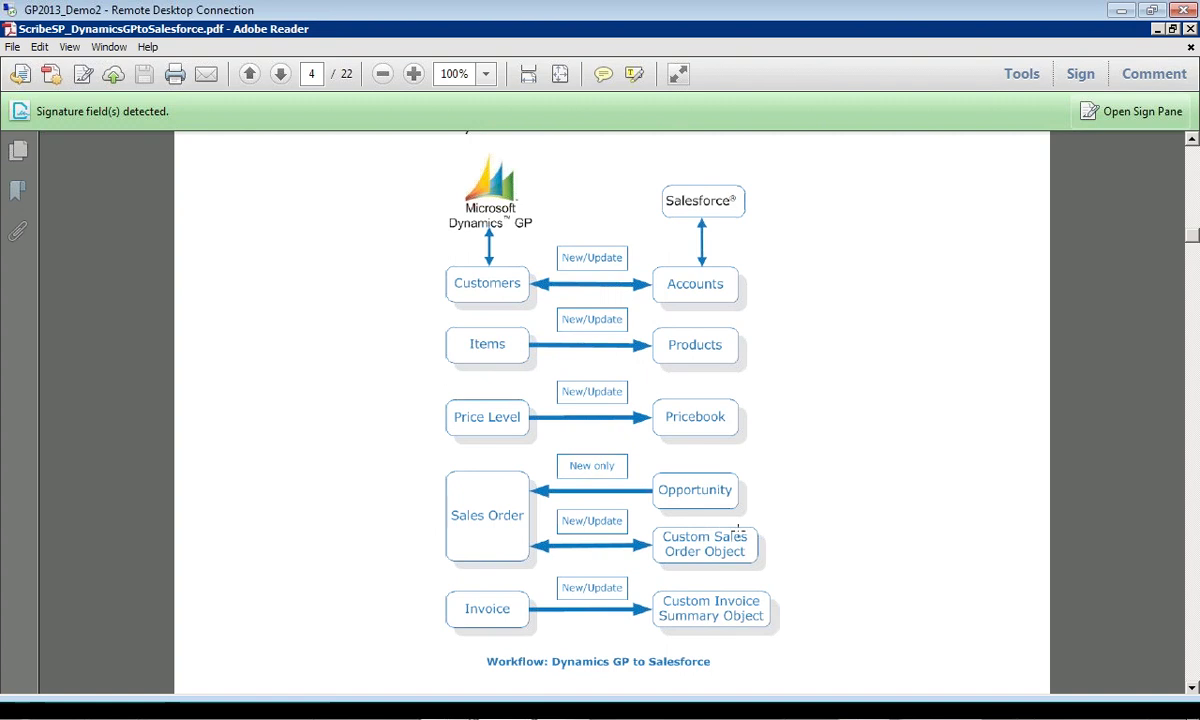
mouse_move(333, 716)
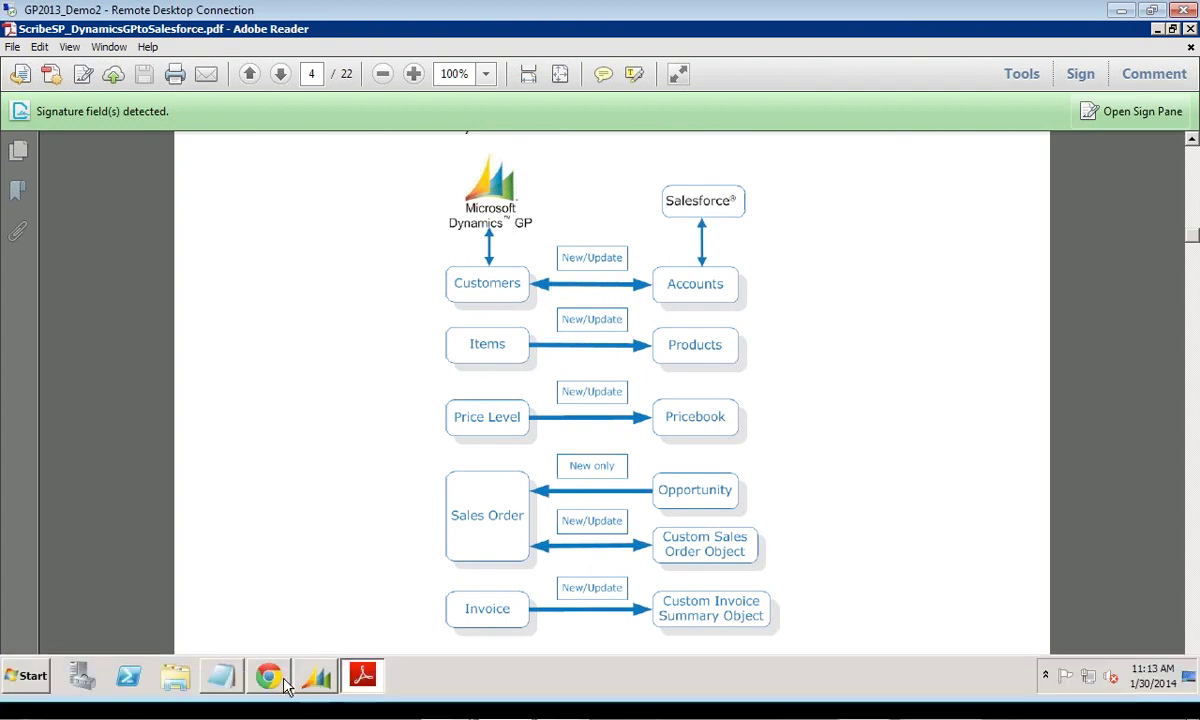
click(317, 680)
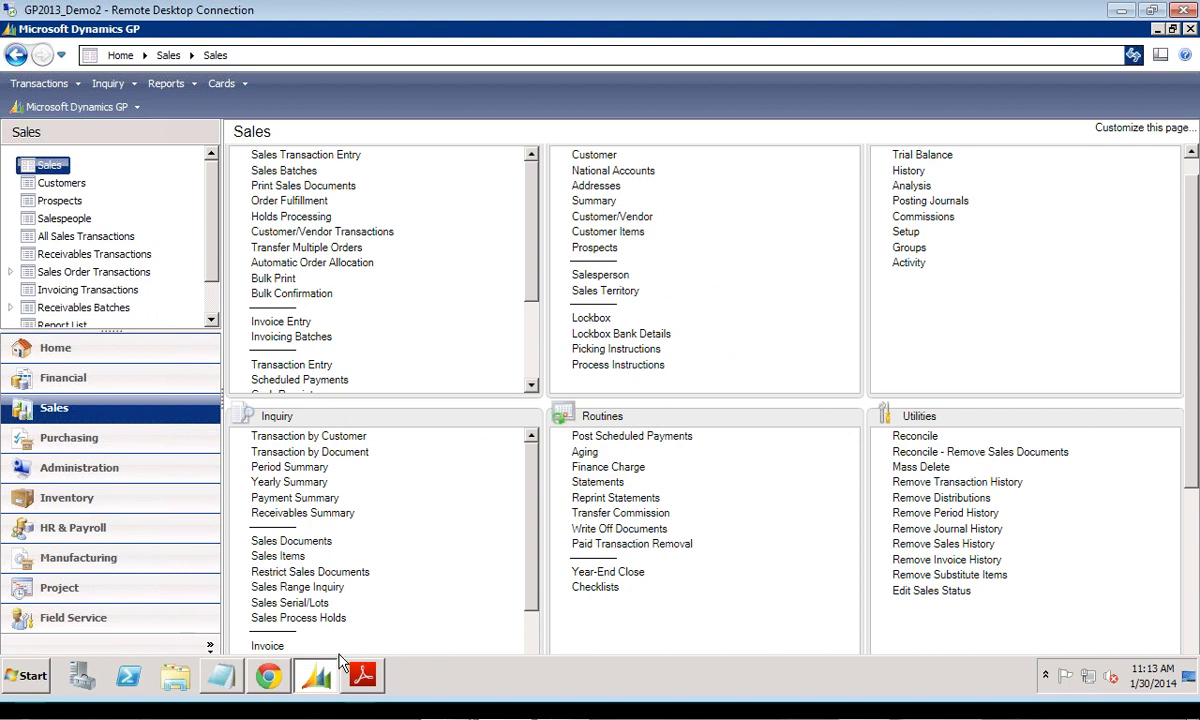
click(300, 155)
drag(506, 218, 443, 149)
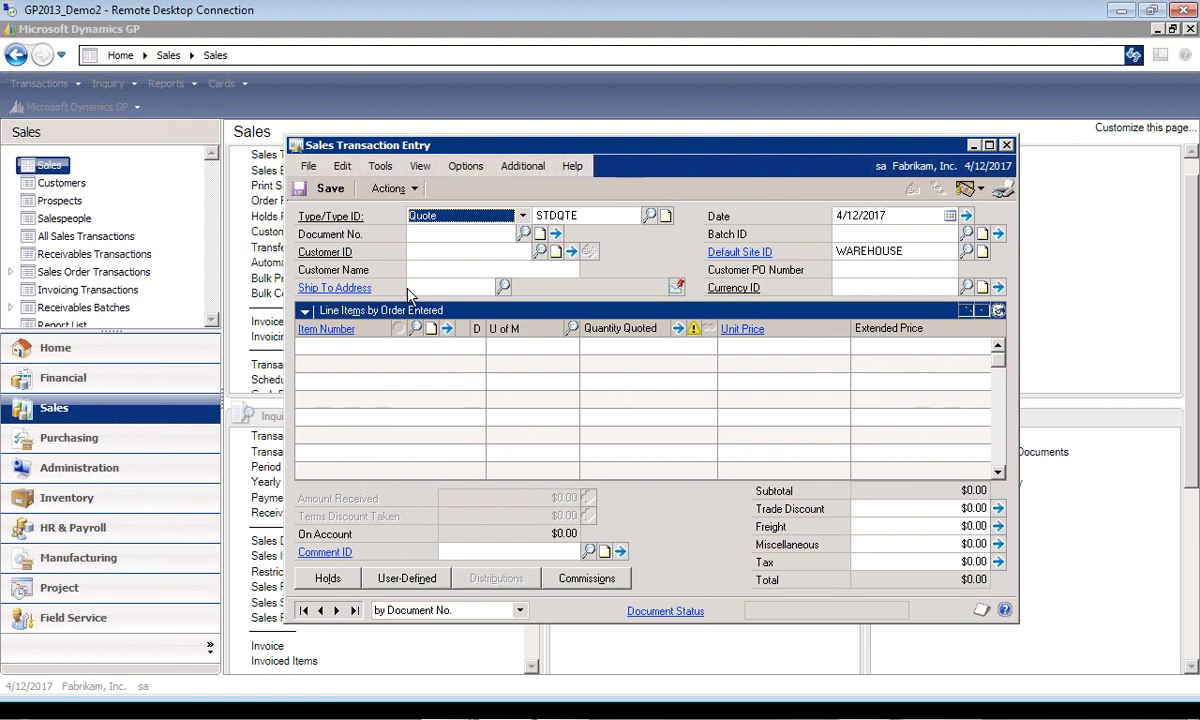
click(522, 217)
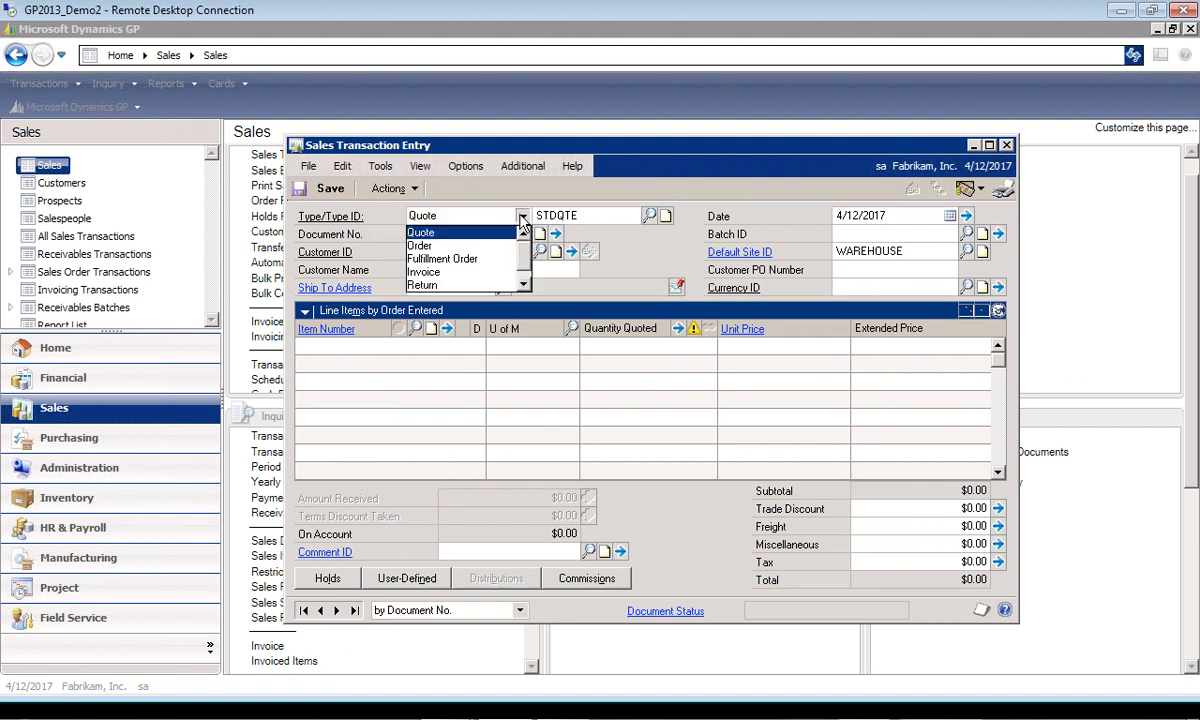
click(462, 246)
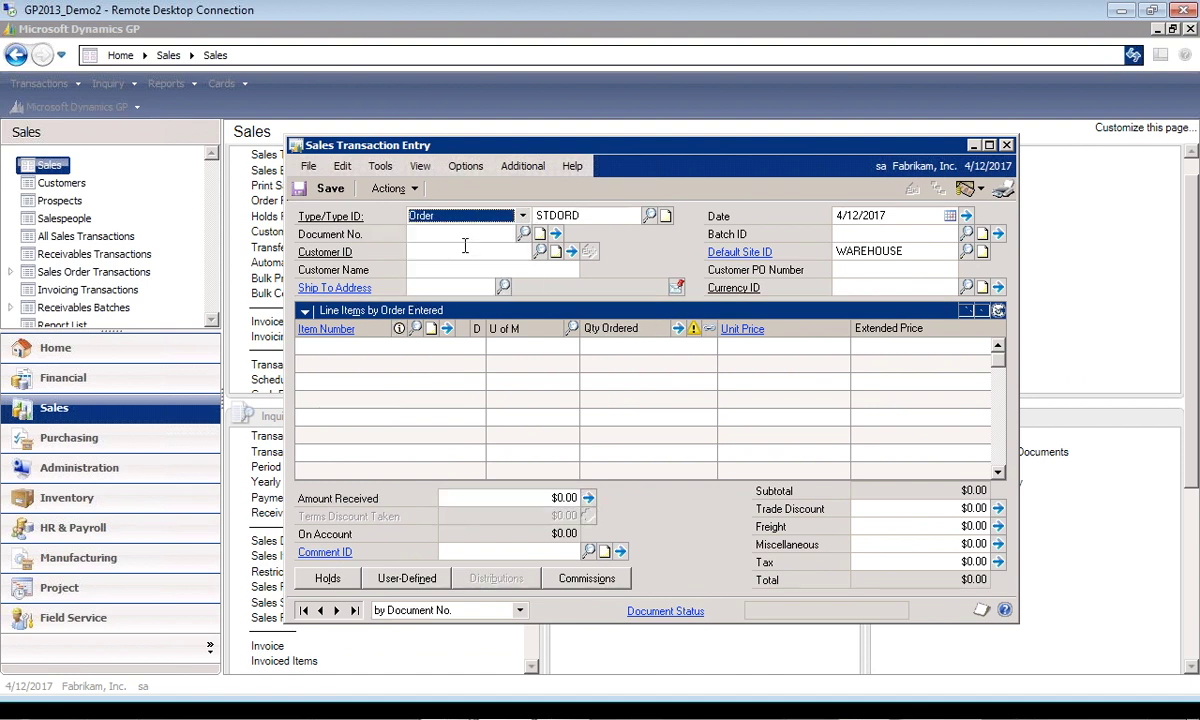
Step: Look up the newest sales order dated 1/30/2014, check its customer, line item and total, and close the transaction window
click(522, 234)
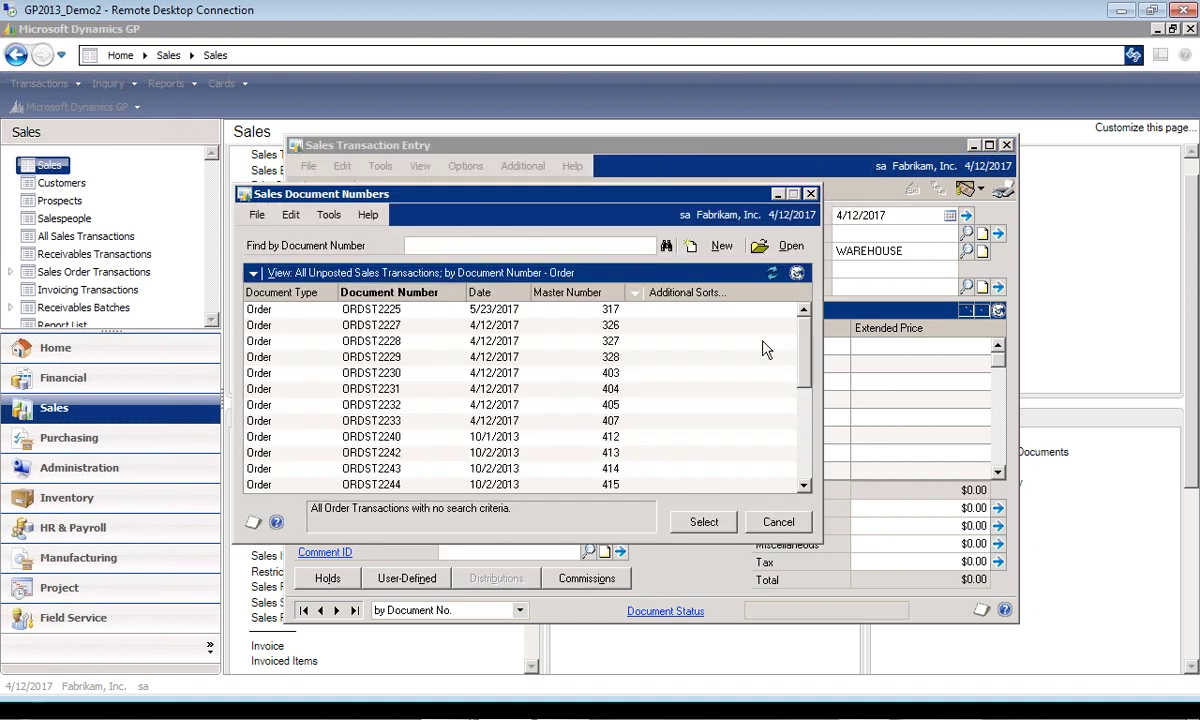
drag(806, 347, 805, 455)
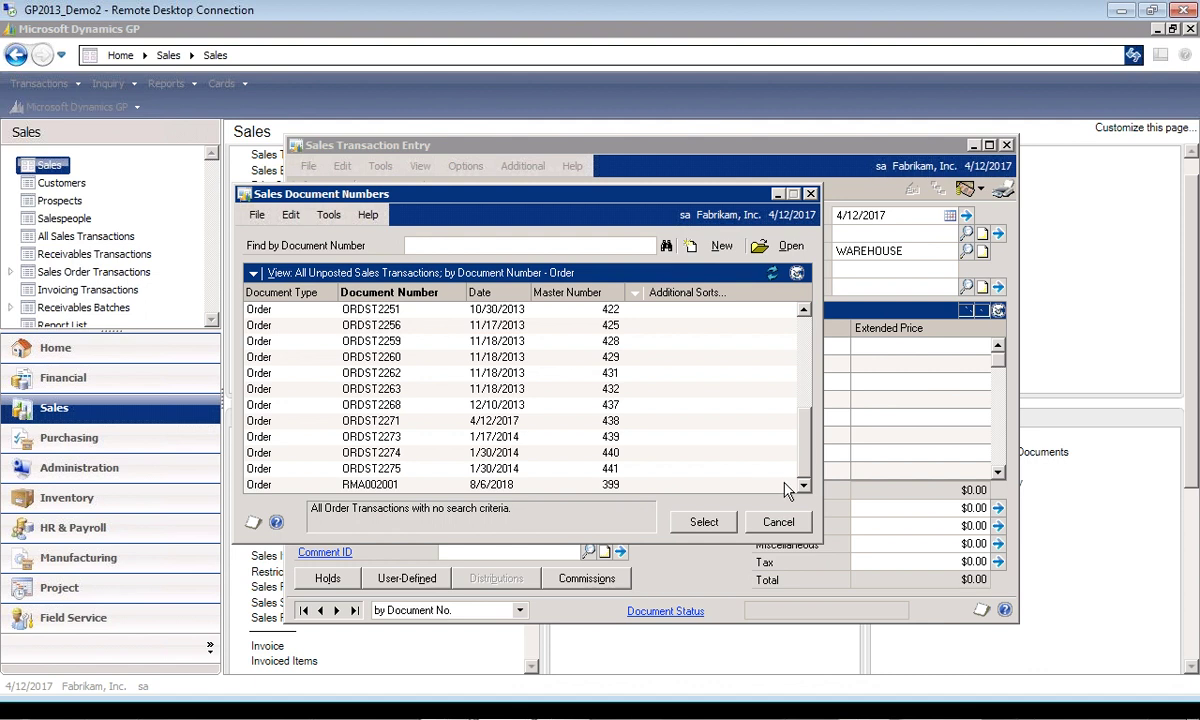
click(357, 468)
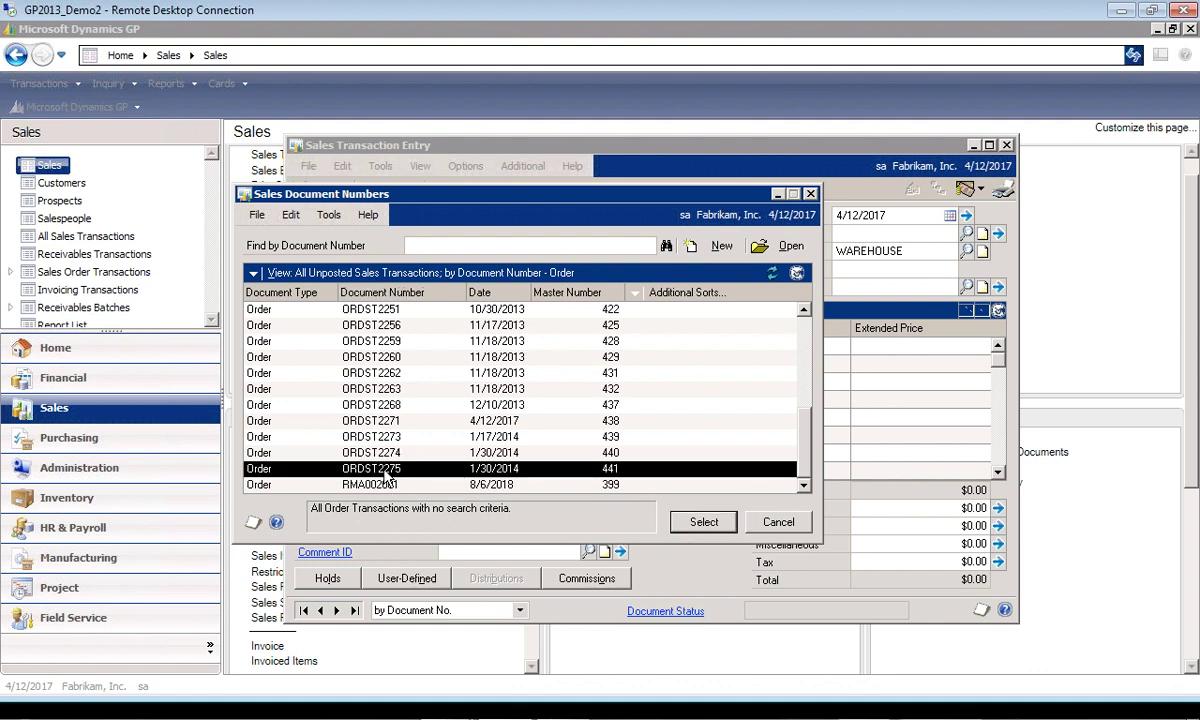
click(703, 521)
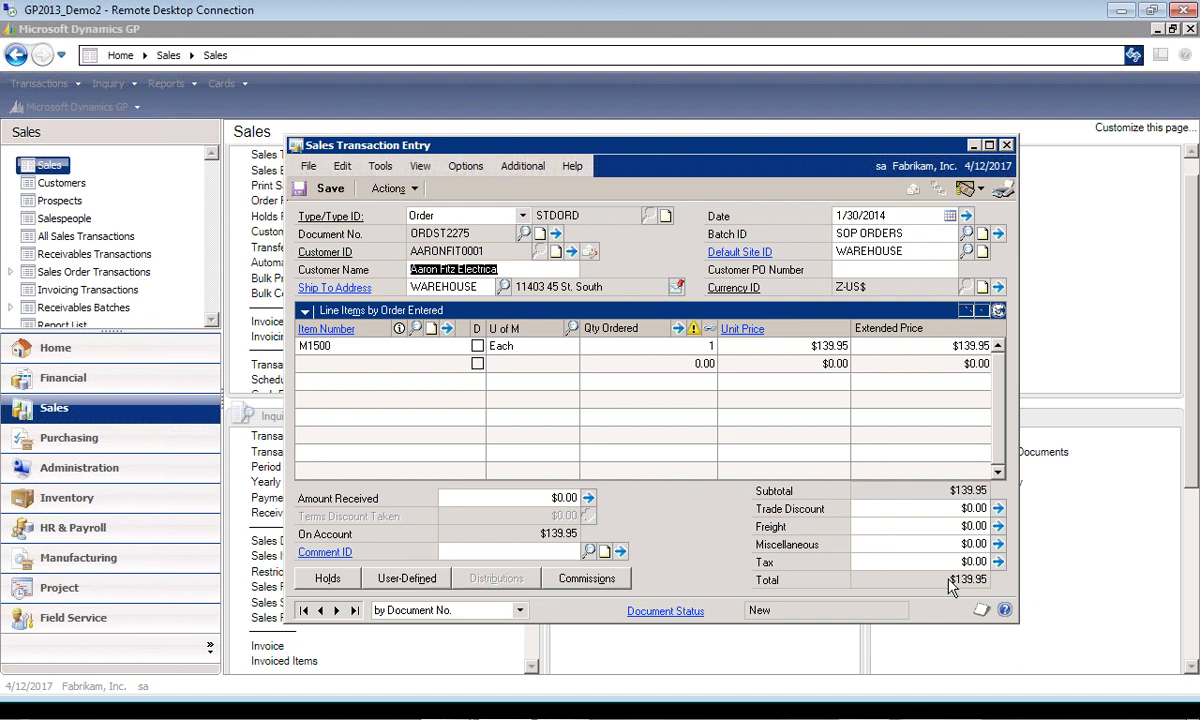
click(1006, 145)
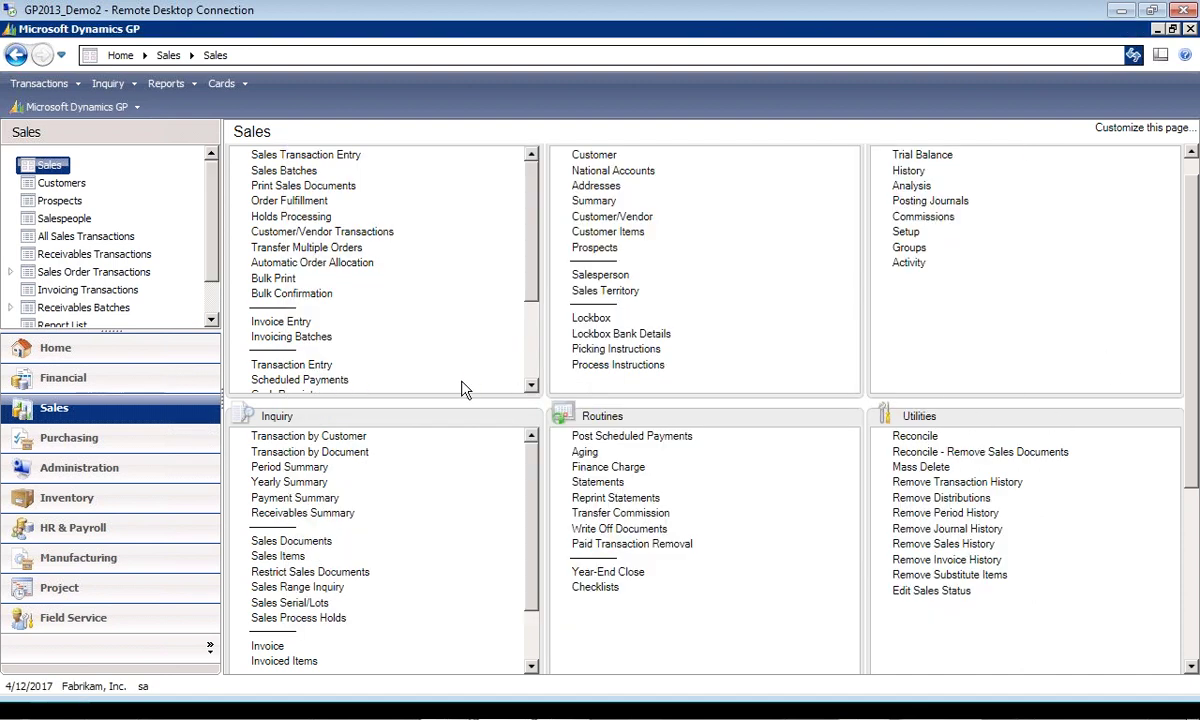
Step: Switch to Salesforce in Chrome and reload opportunity opt13014 to check its status, status code and submit message
mouse_move(430, 705)
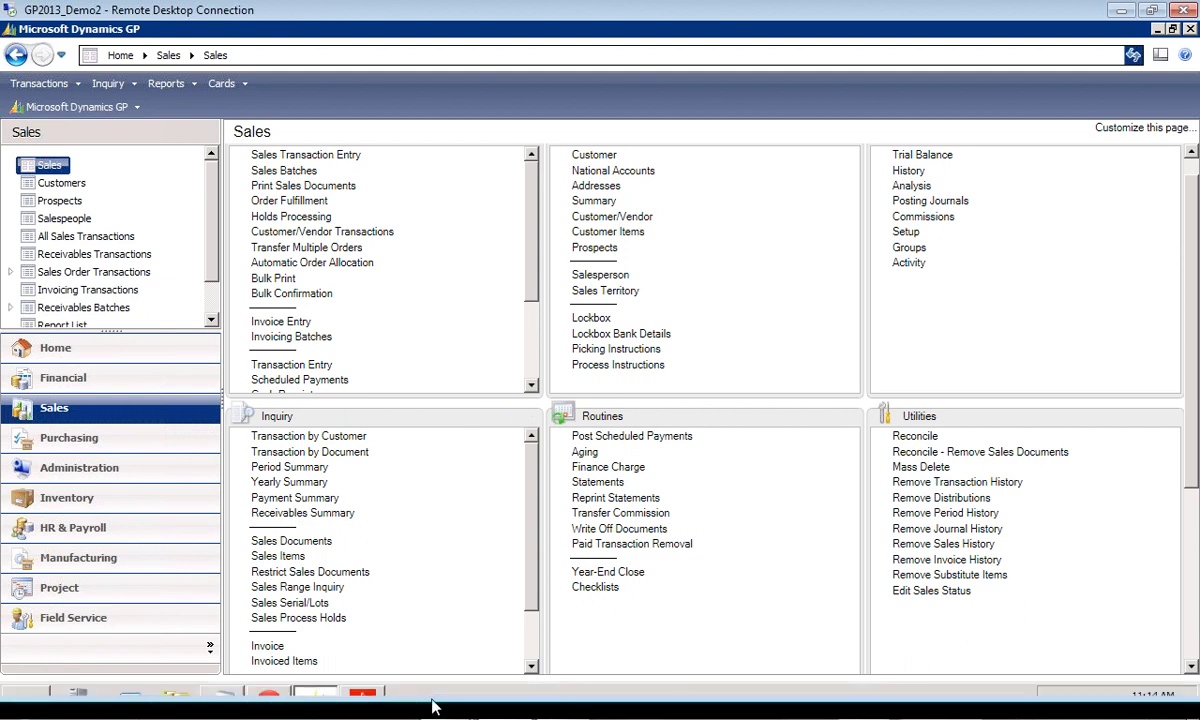
click(270, 678)
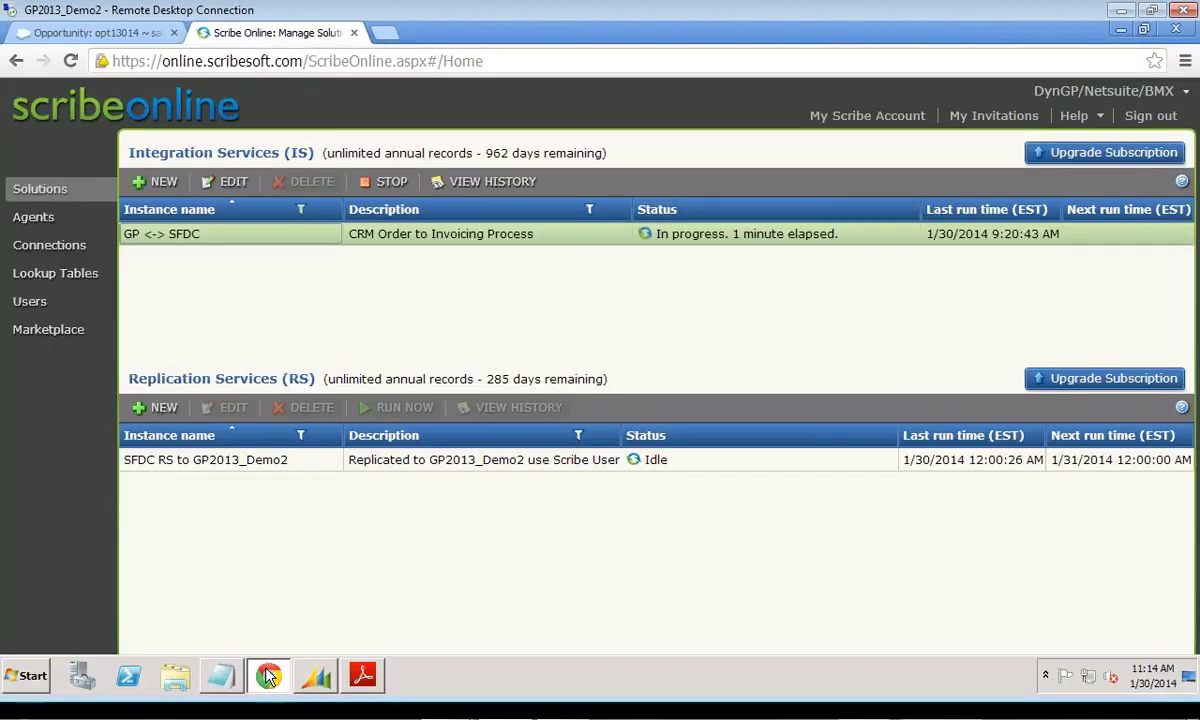
click(118, 36)
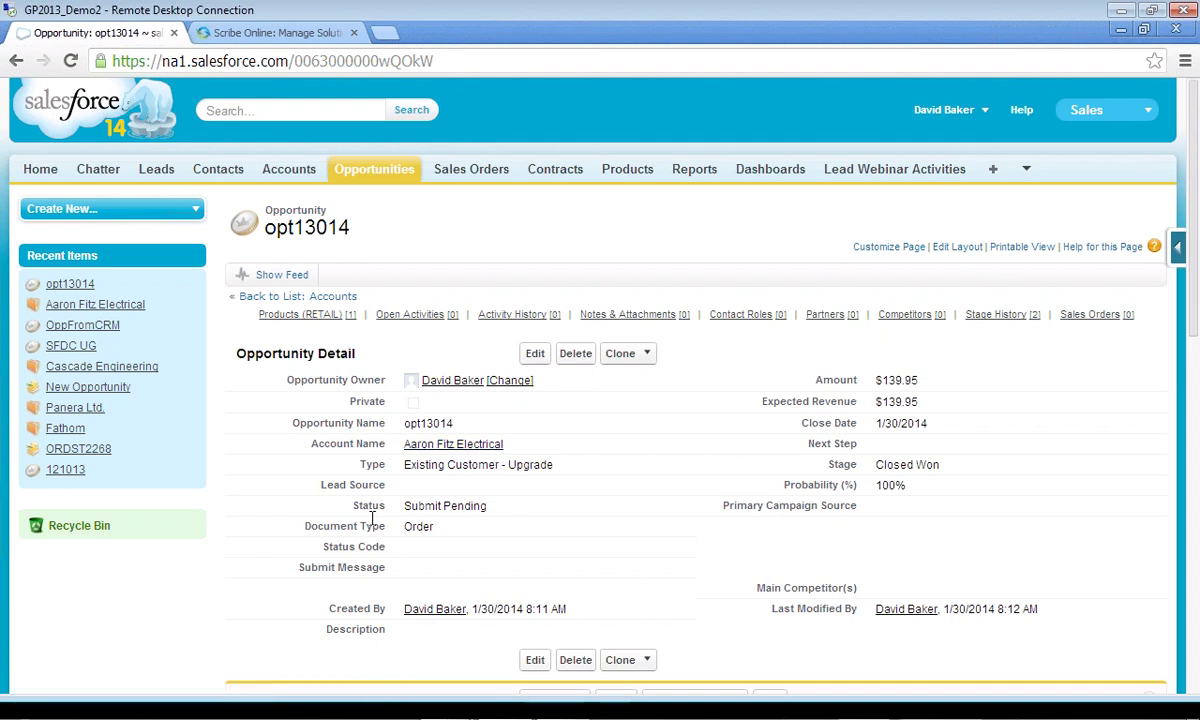
drag(362, 507, 512, 503)
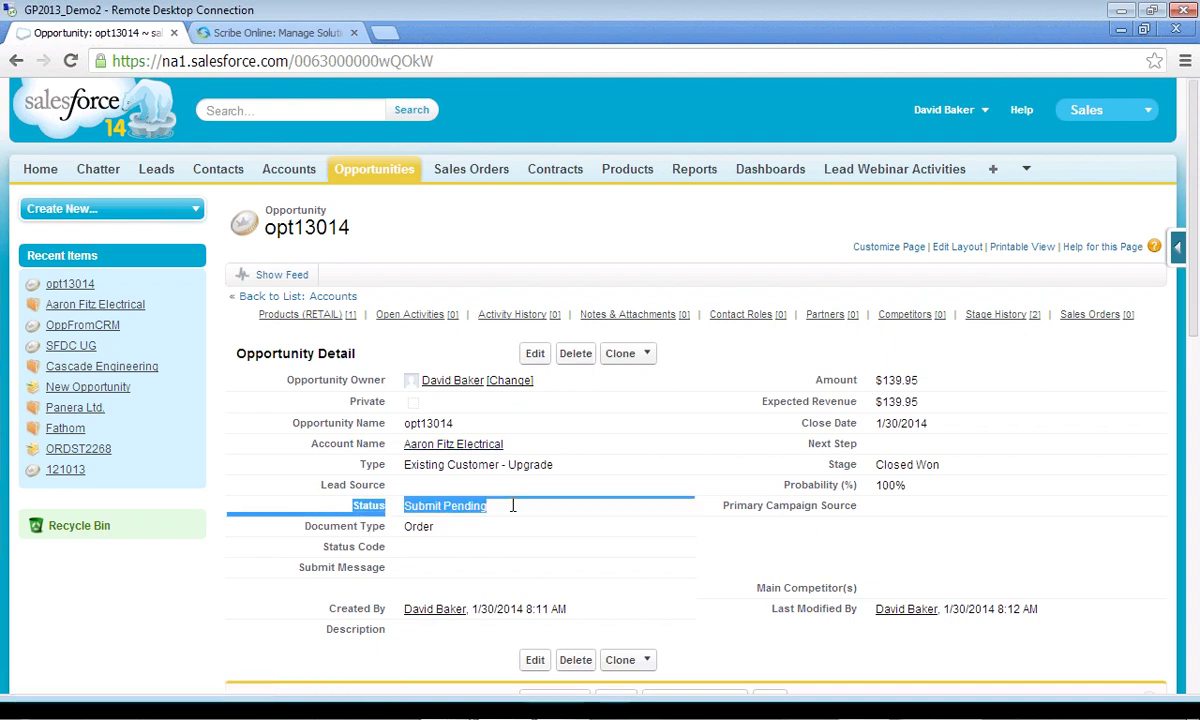
click(279, 509)
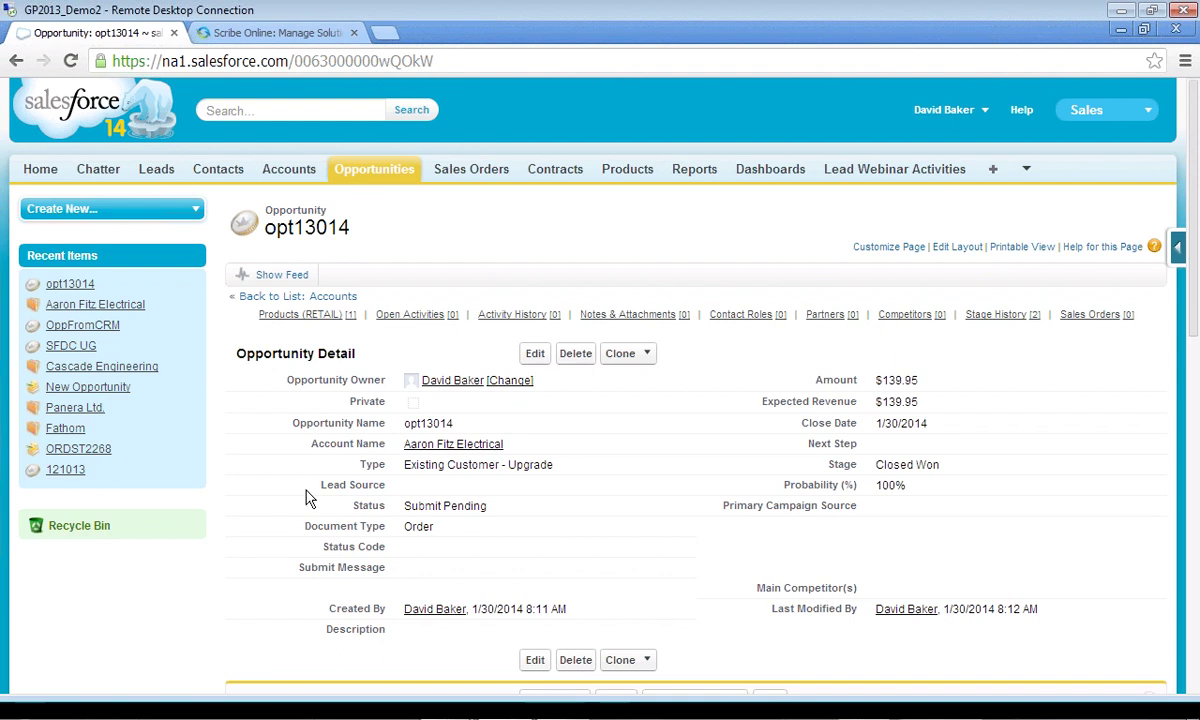
key(F5)
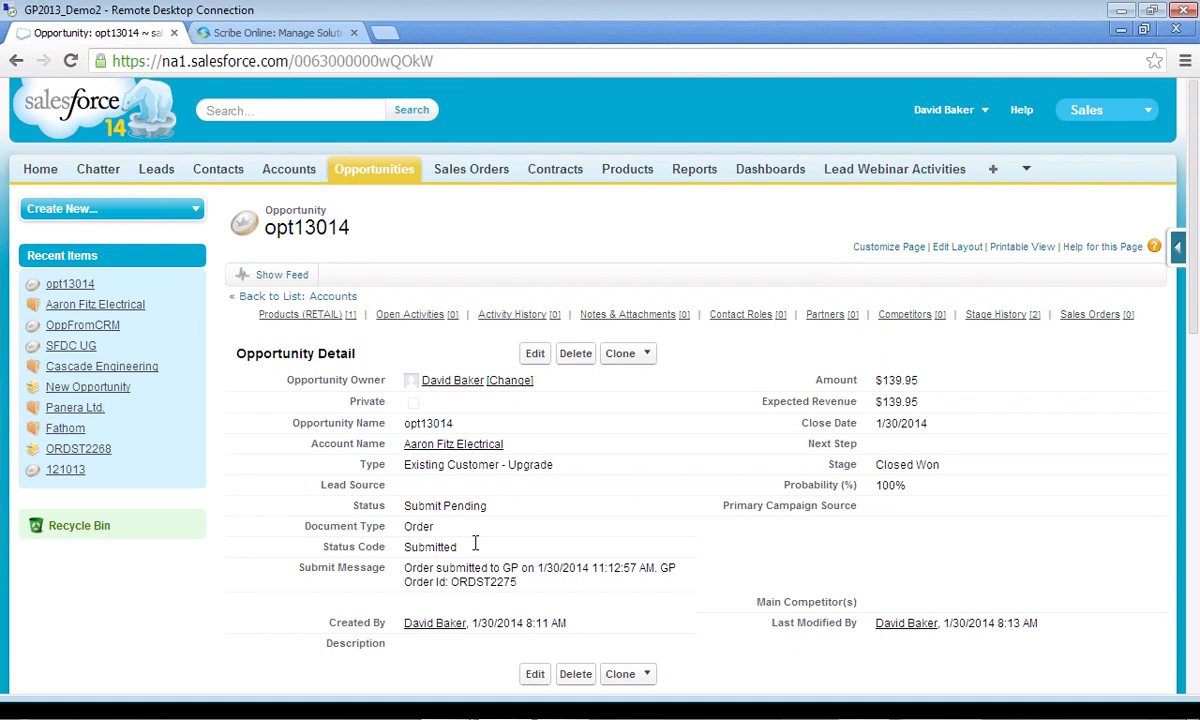
Step: Switch to Scribe Online and view the list of available organizations, keeping DynGP/Netsuite/BMX selected
click(300, 36)
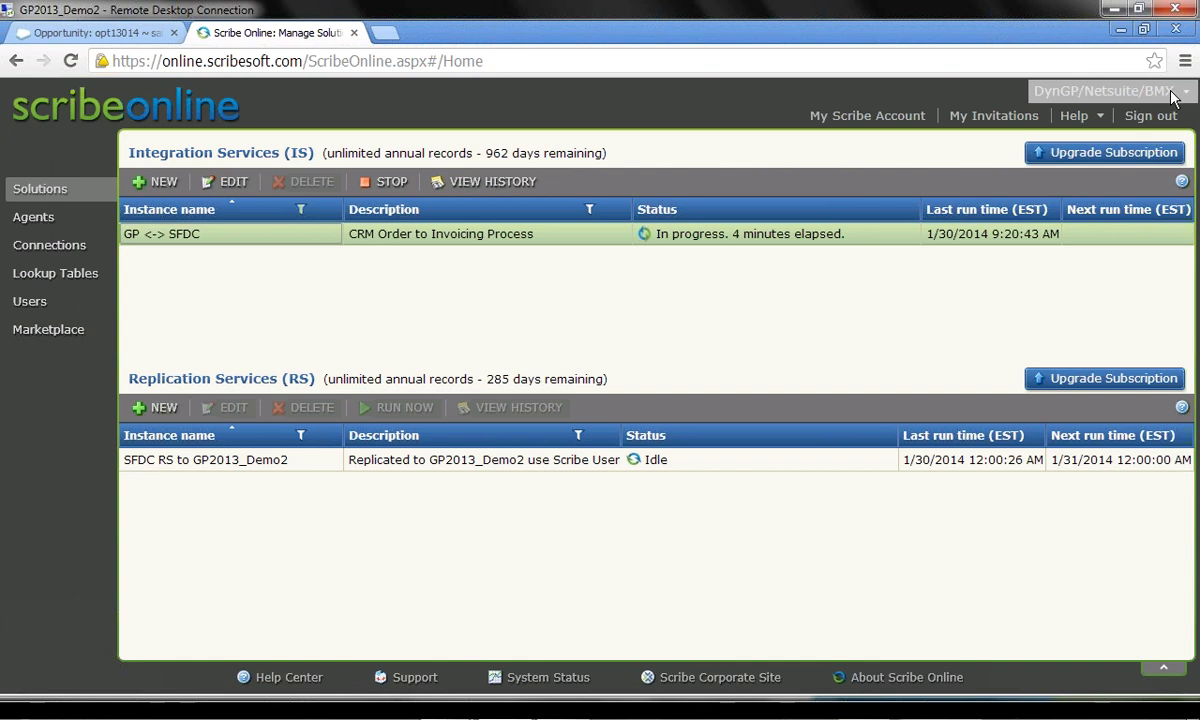
click(1110, 94)
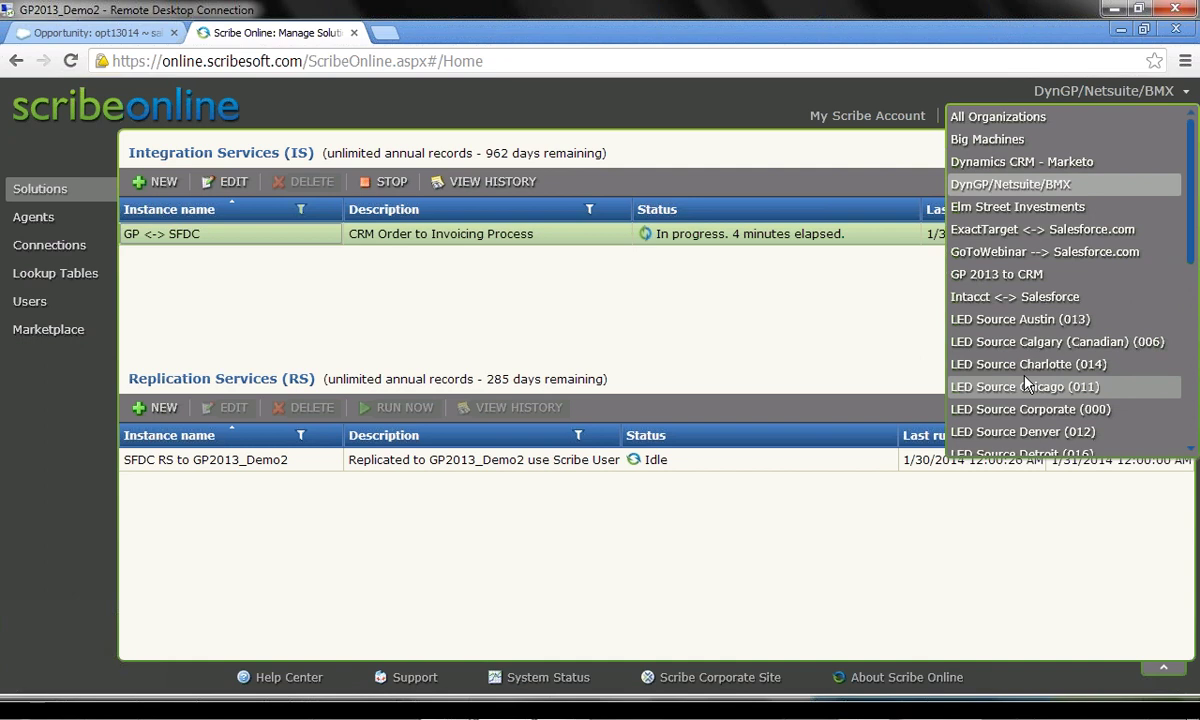
click(760, 102)
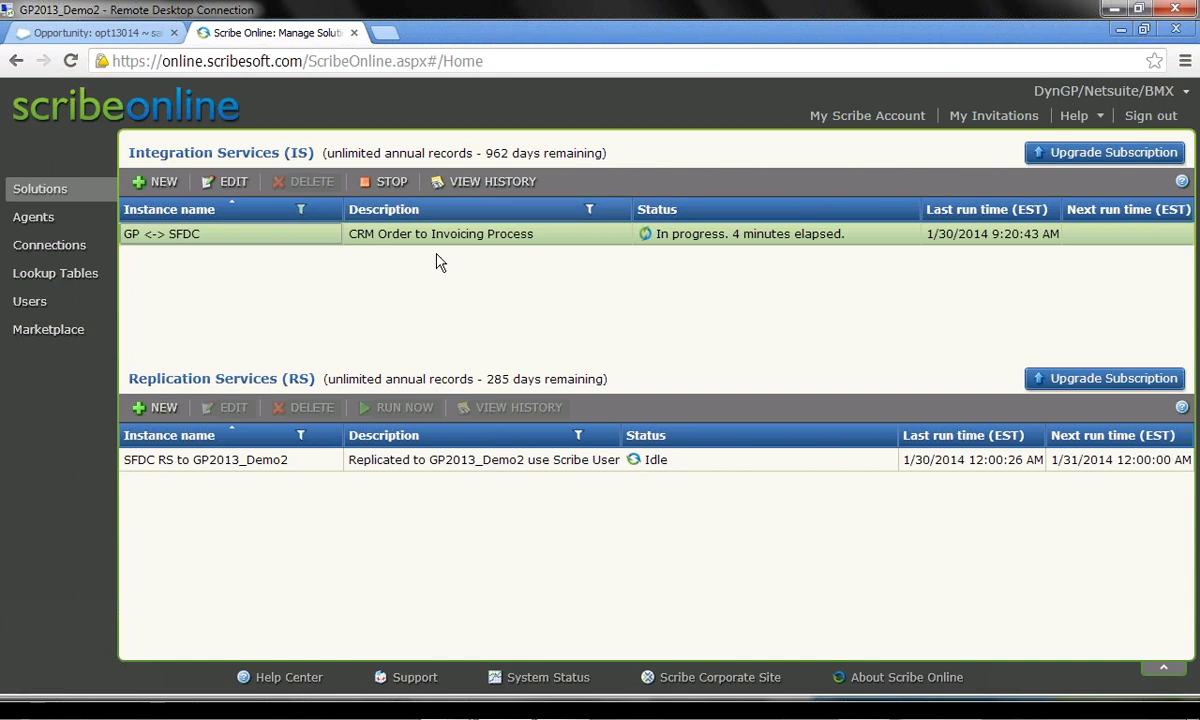
Step: Examine the organization's users and the role options for inviting a new user, and cancel the invitation
click(30, 302)
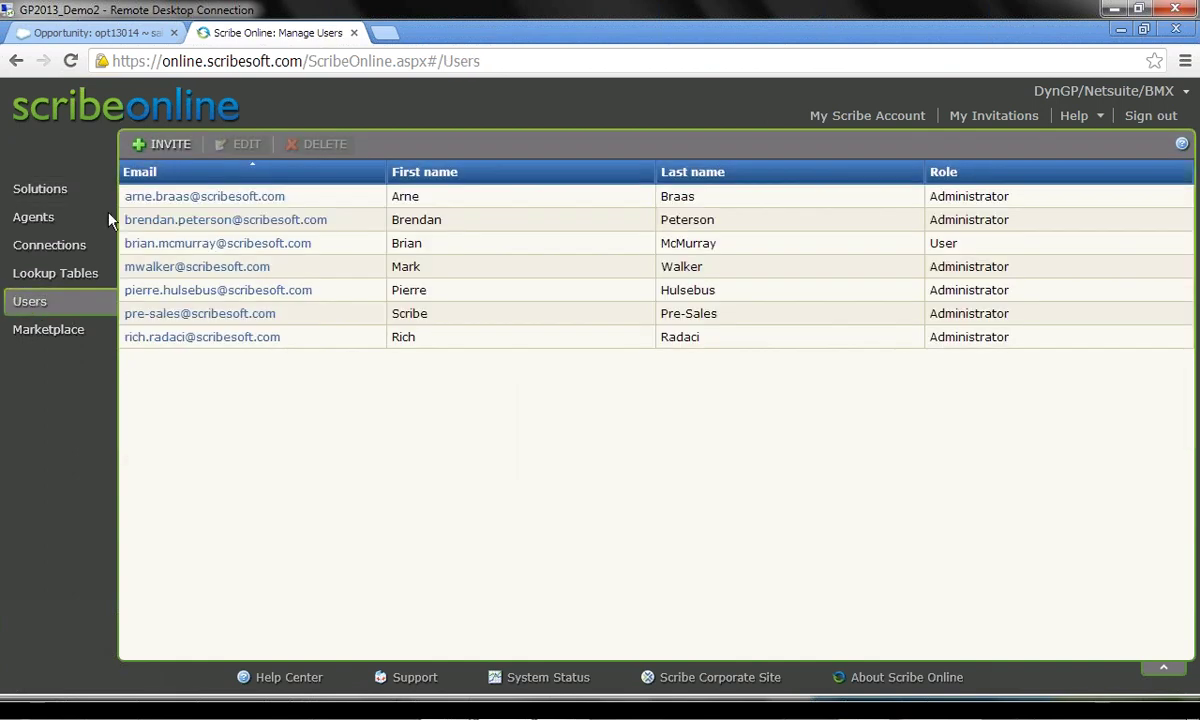
click(163, 143)
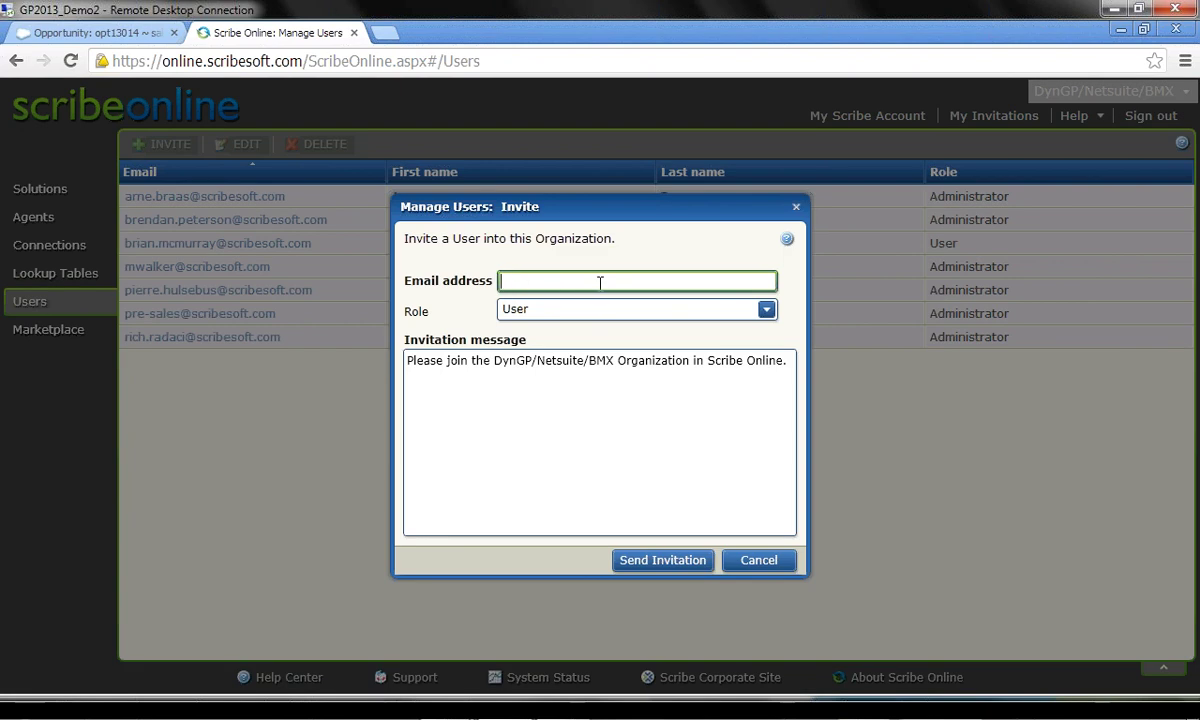
click(646, 315)
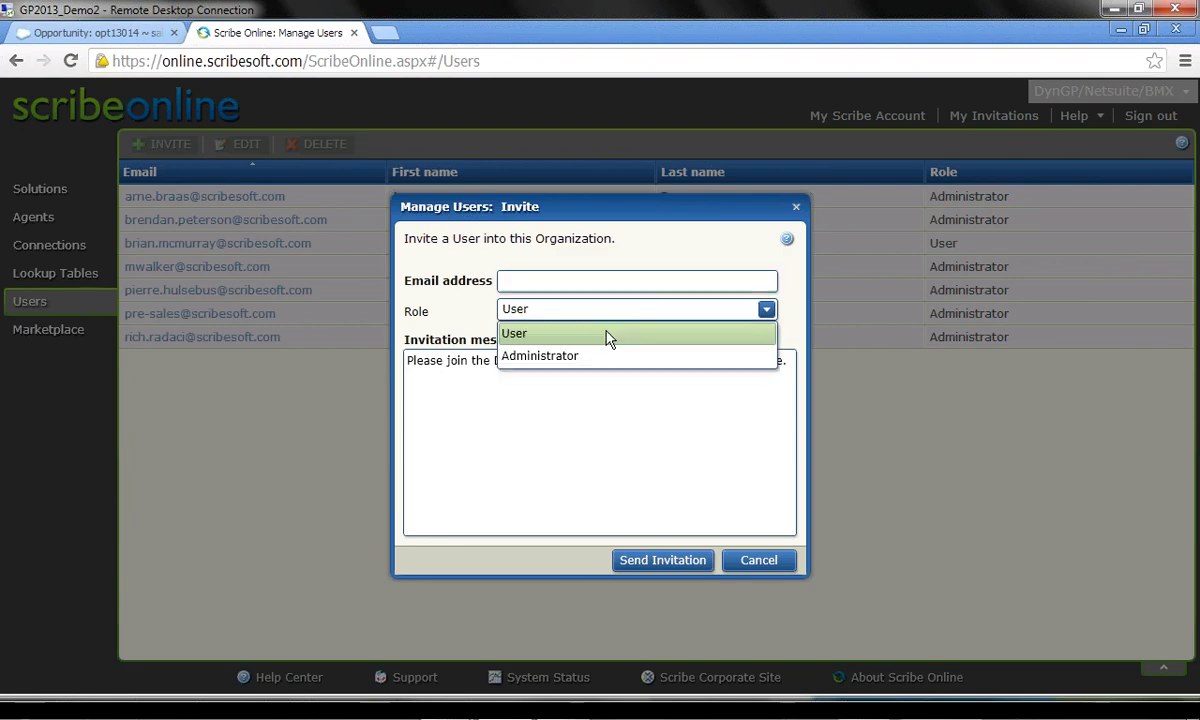
click(549, 420)
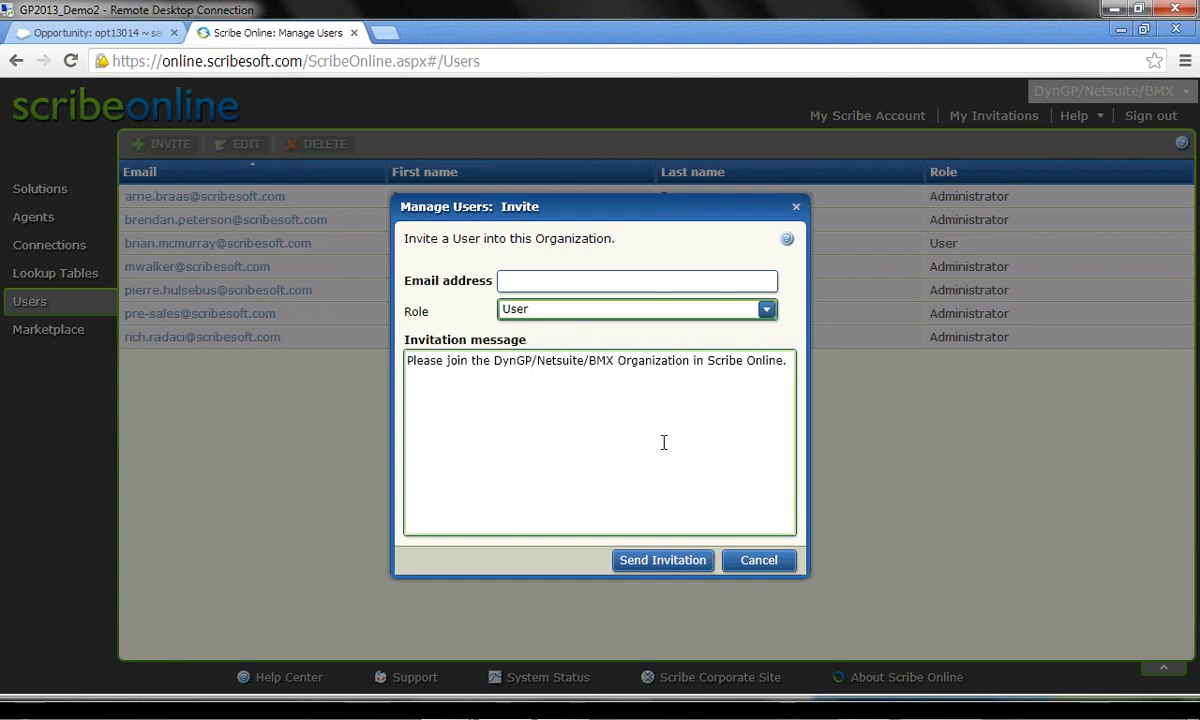
click(771, 562)
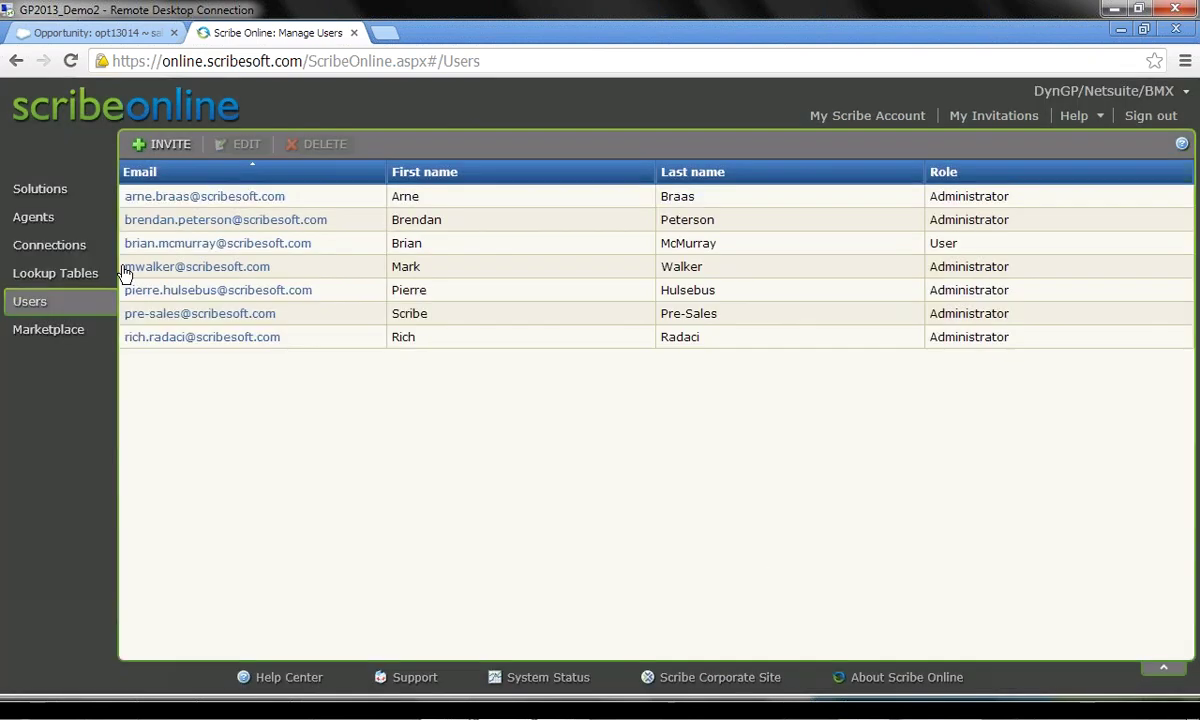
Step: Open the GP <-> SFDC integration solution for editing and review its name and description
click(37, 190)
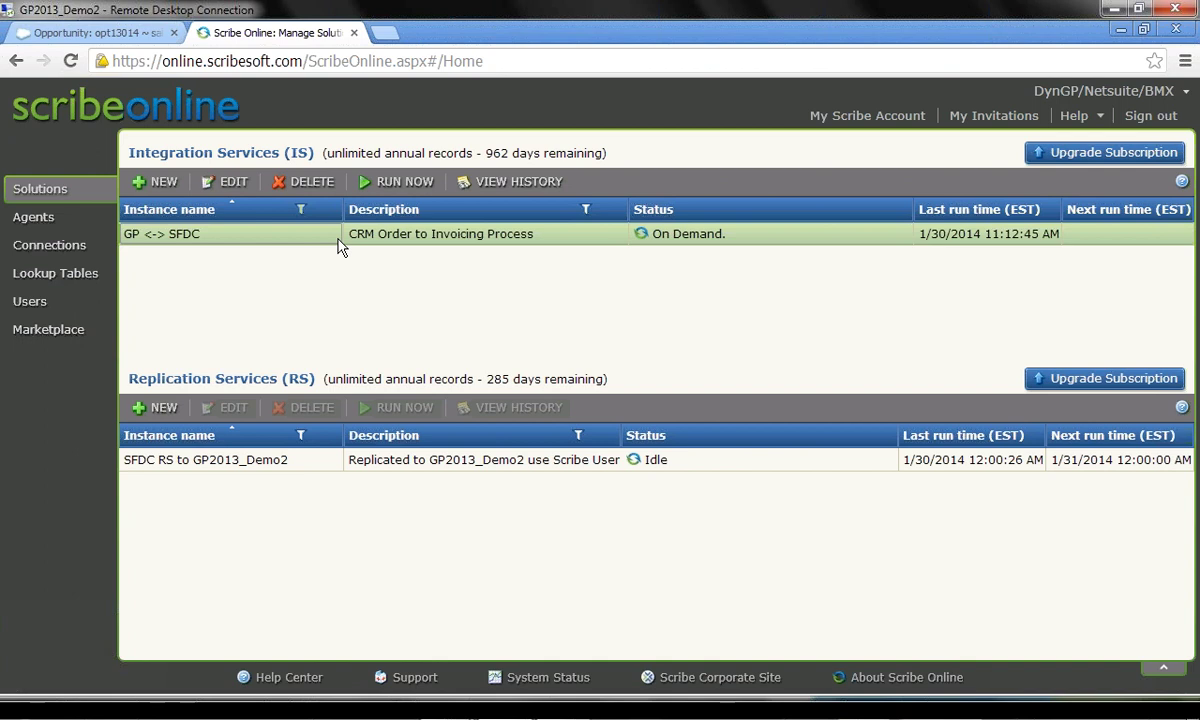
double_click(278, 236)
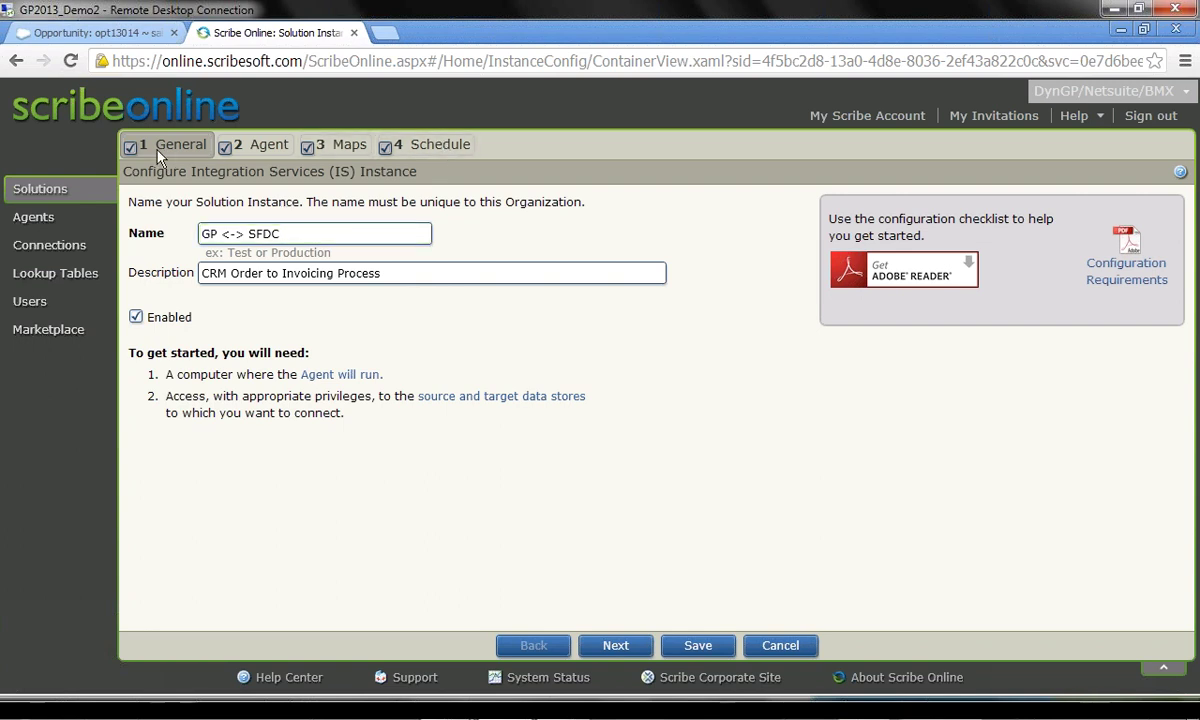
drag(400, 232, 145, 233)
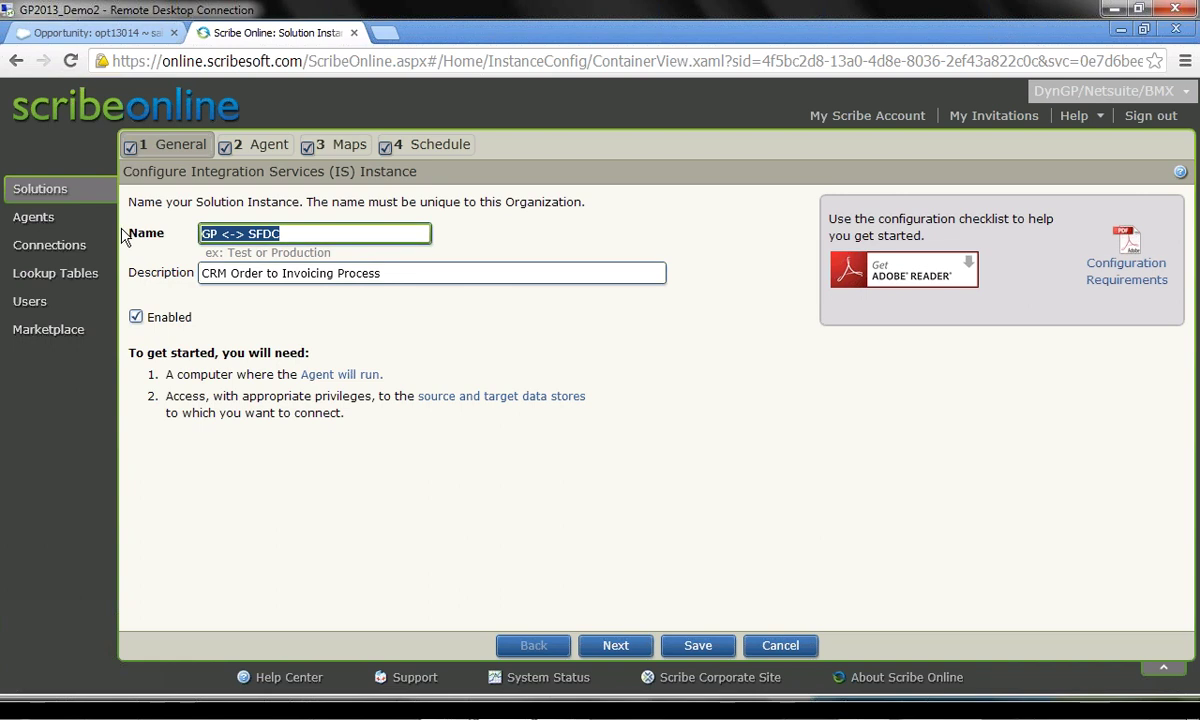
key(Tab)
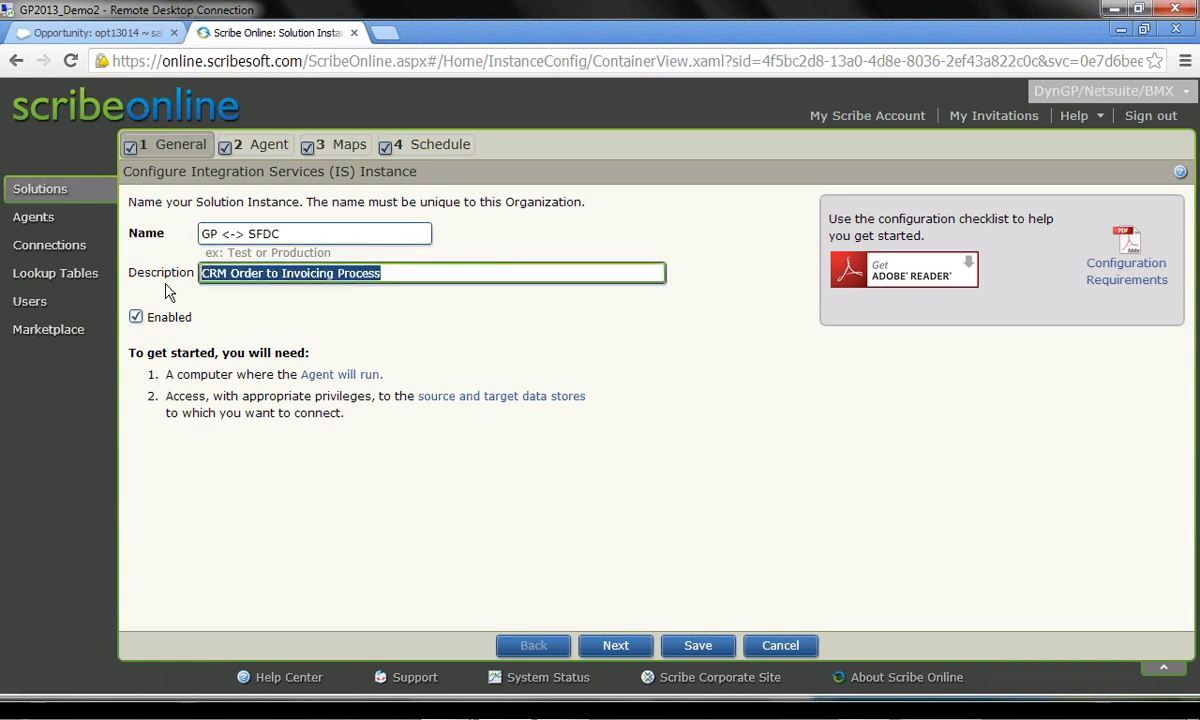
click(425, 272)
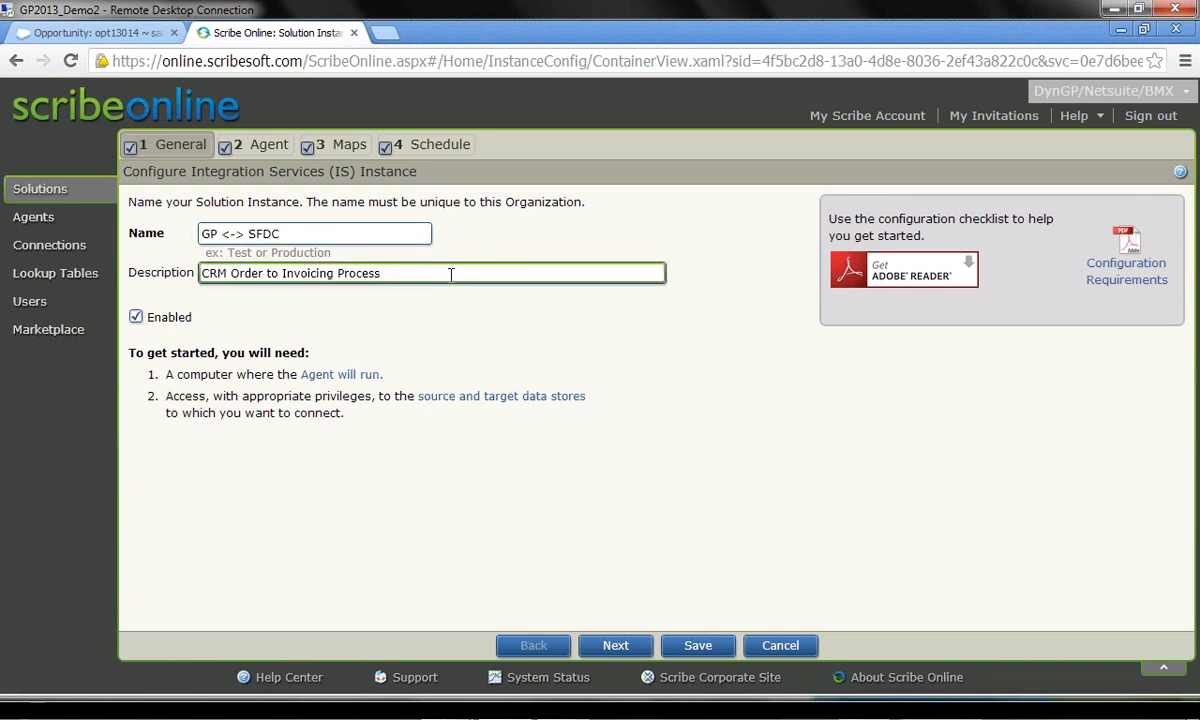
Step: Review the agents available to the solution, keeping GP2013_DEMO2 Agent selected
click(270, 147)
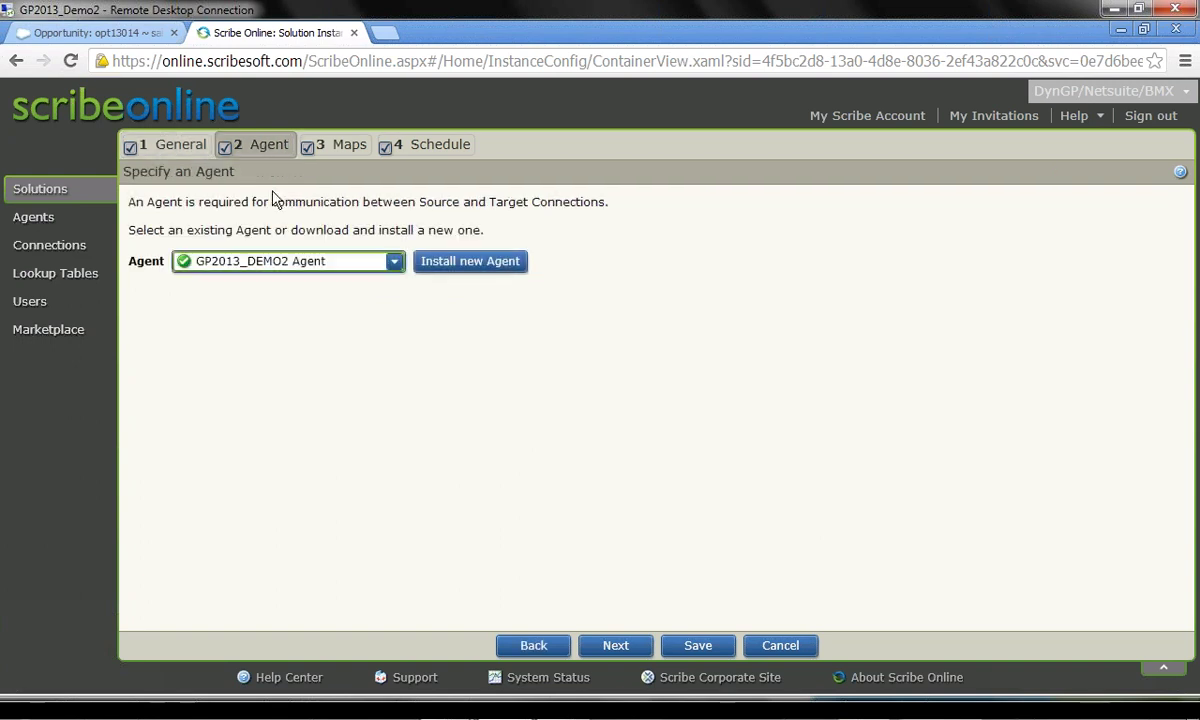
click(395, 264)
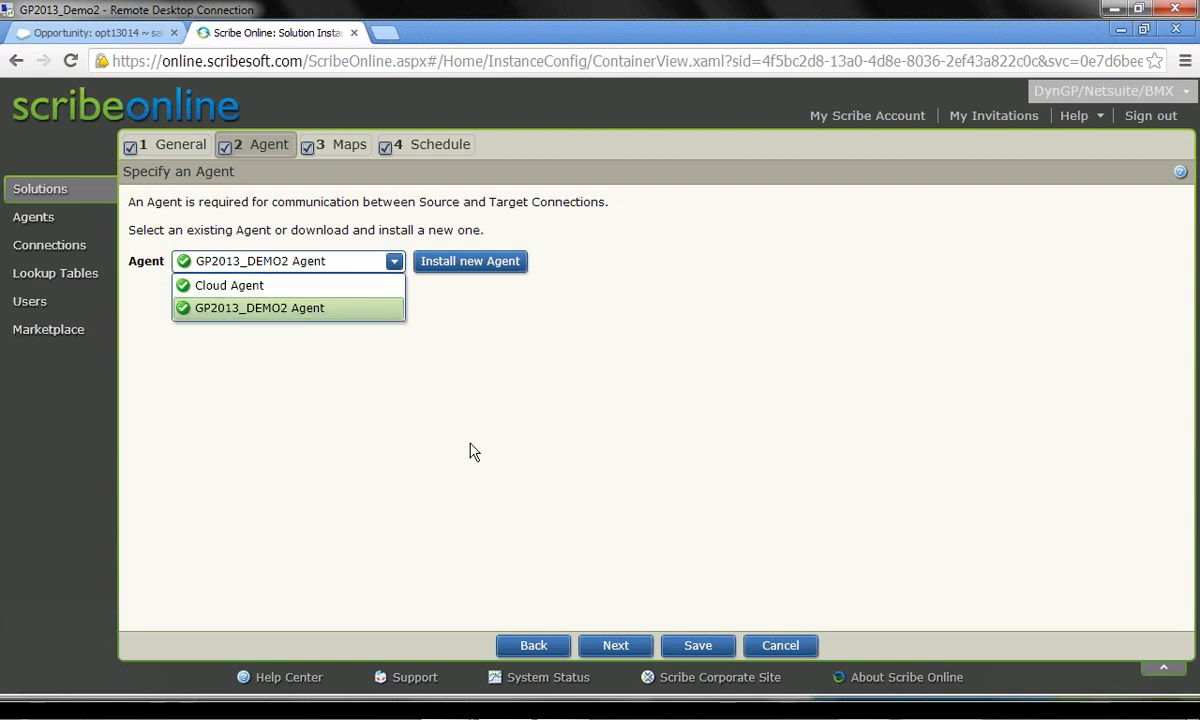
click(540, 443)
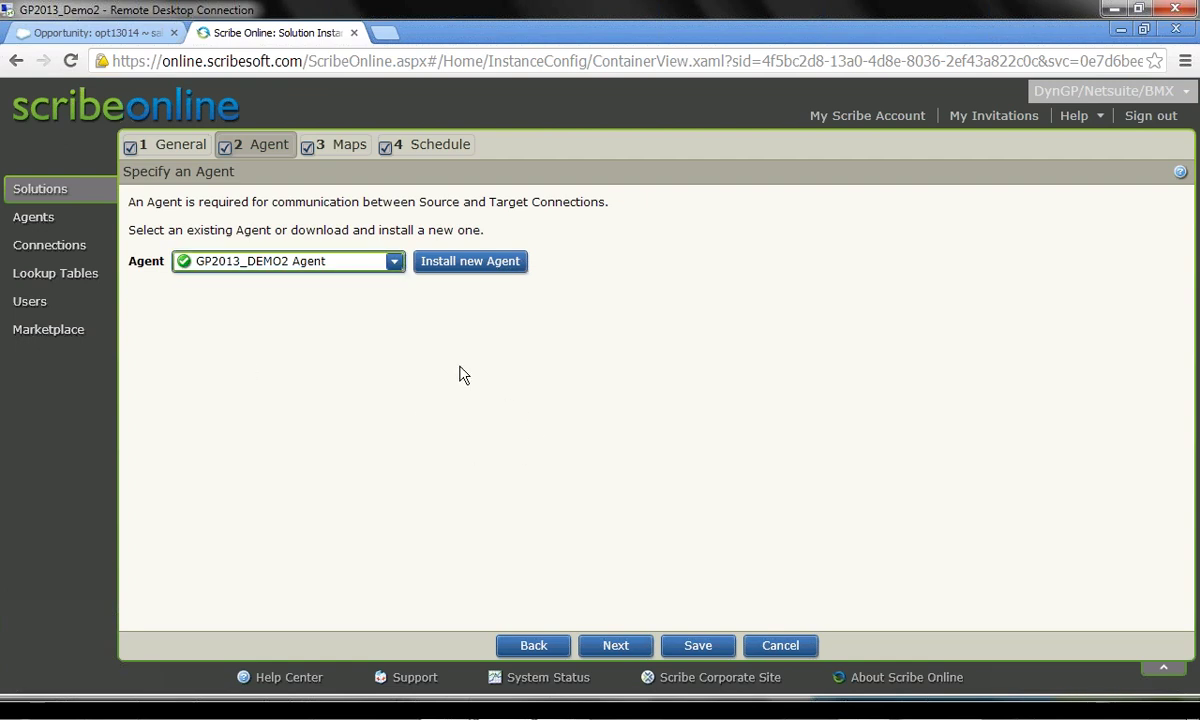
Step: Open the GP->SF: Customers (upsert) map from the solution's maps for editing
click(346, 150)
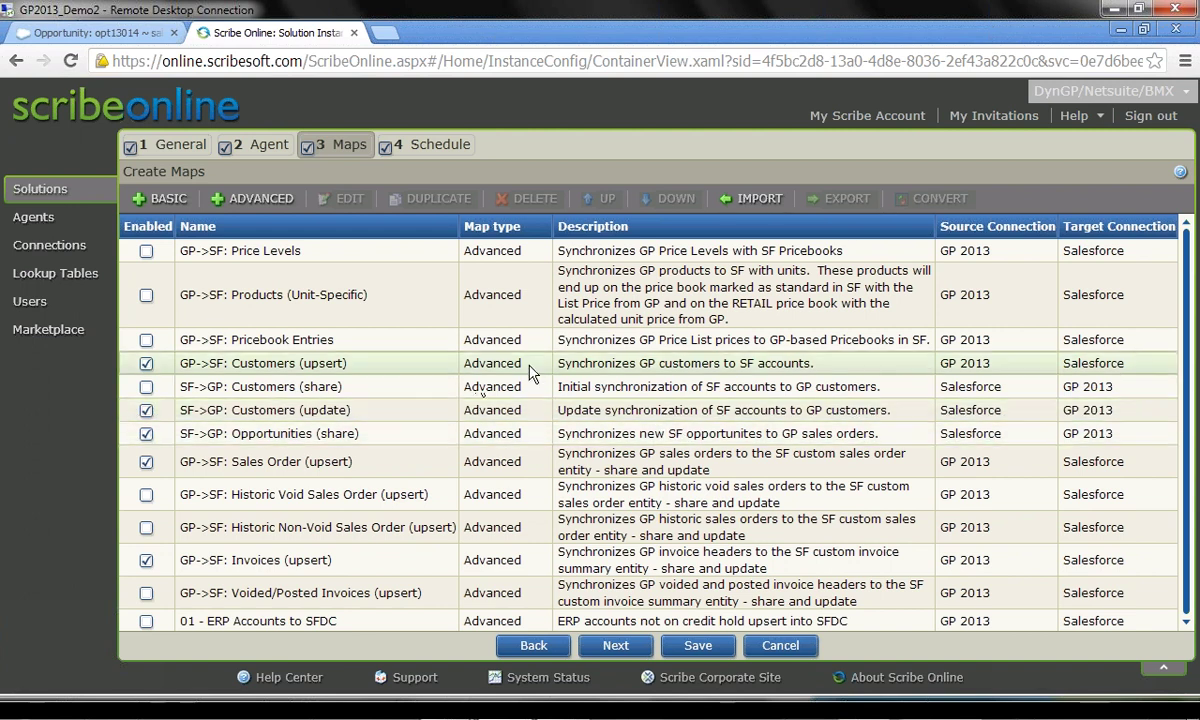
click(305, 368)
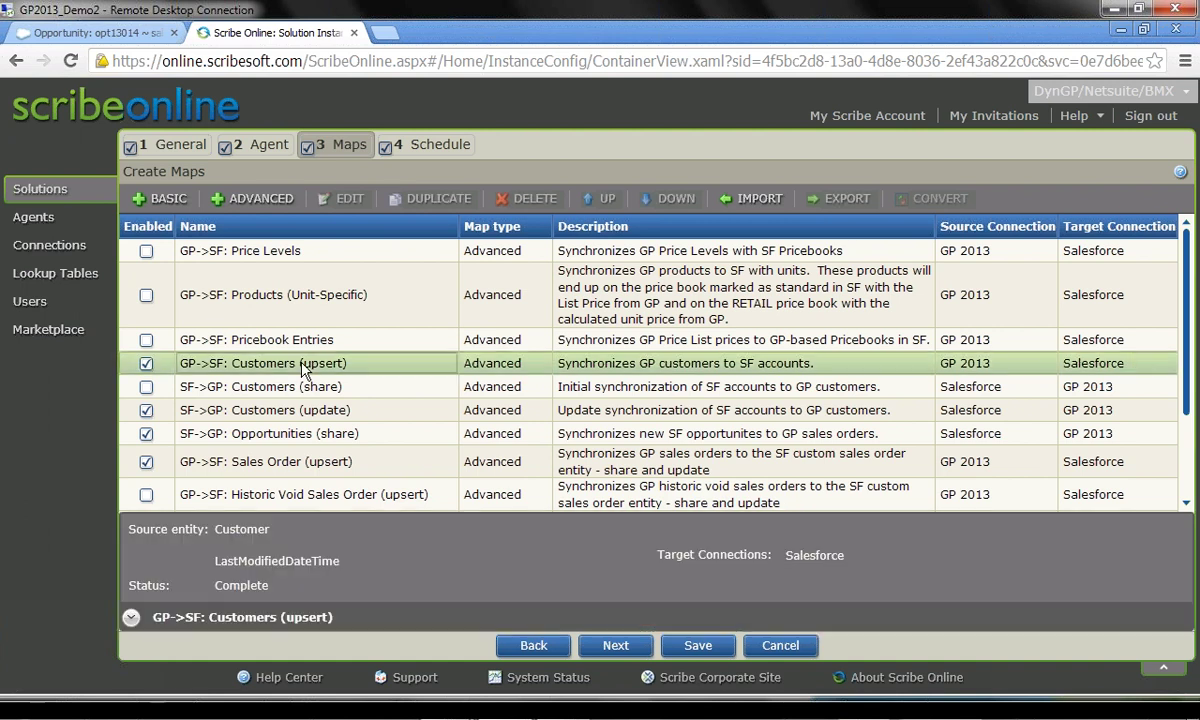
double_click(302, 370)
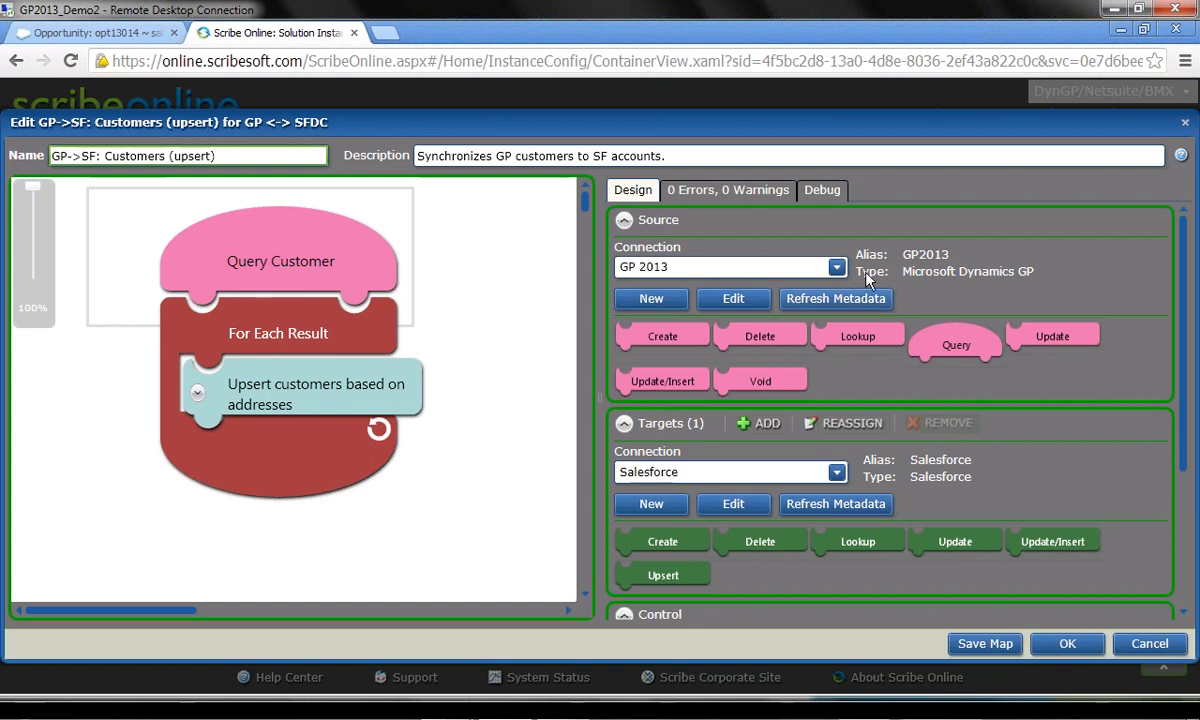
Step: Review the map's source connection choices, keeping GP 2013, and the connector types offered for a new connection, and cancel the new connection
click(836, 269)
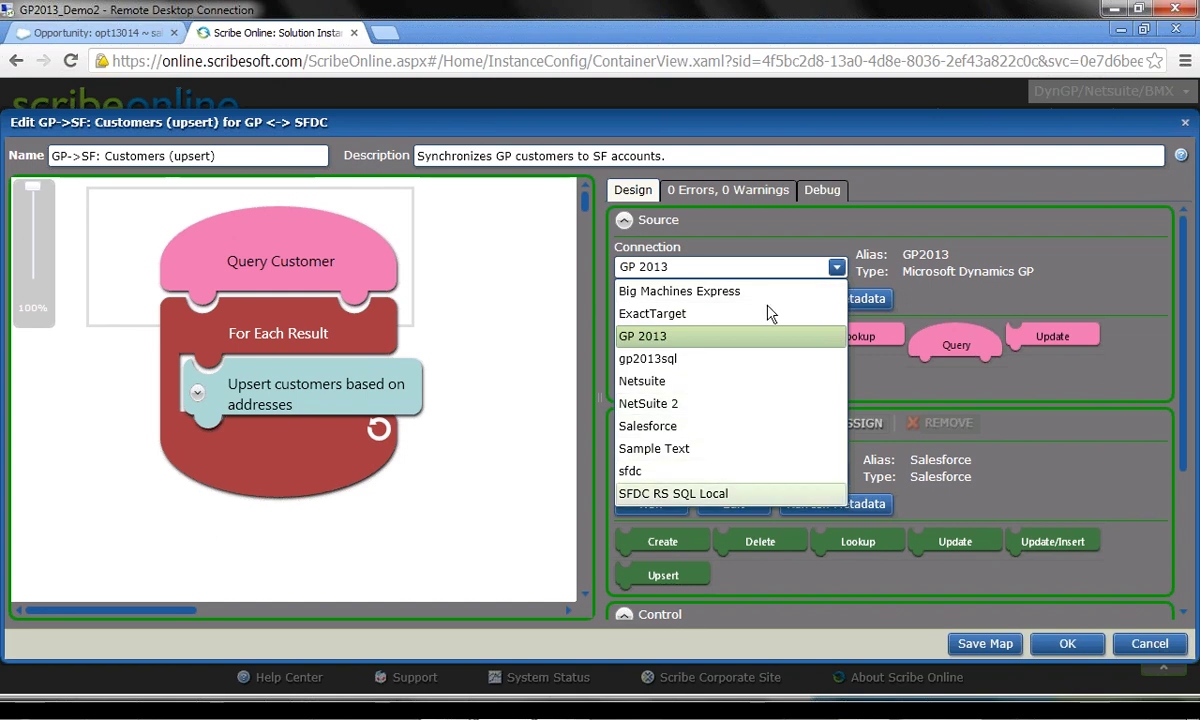
click(1045, 257)
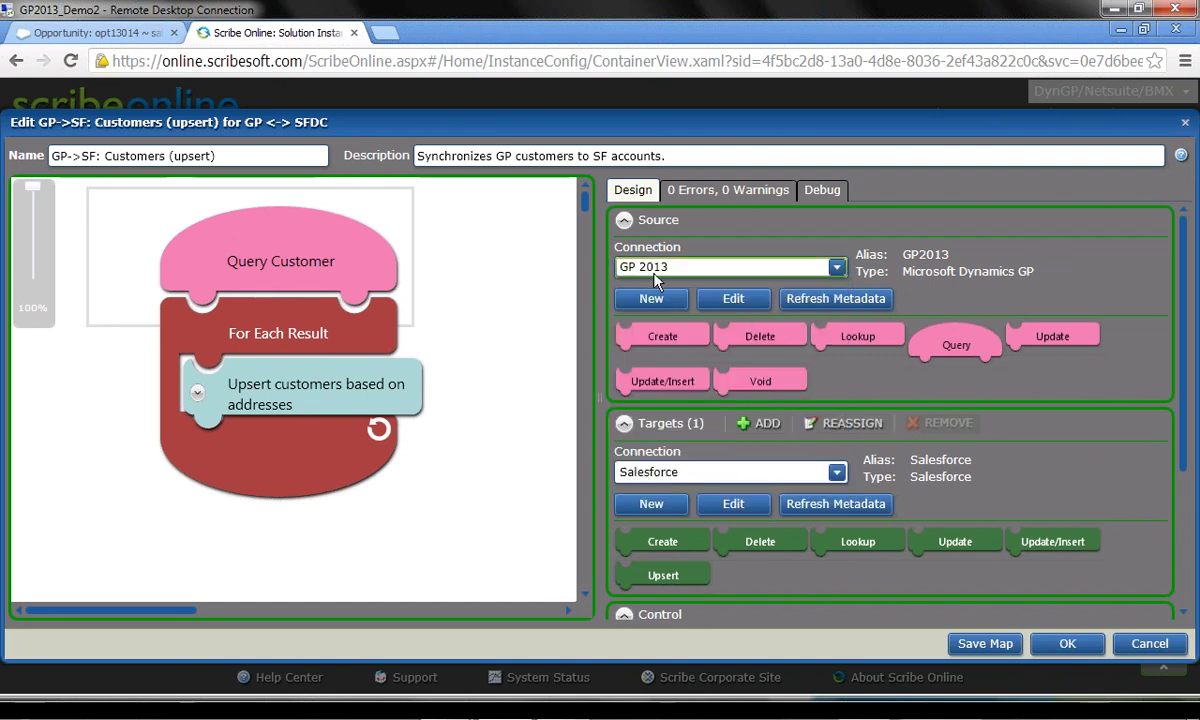
click(660, 298)
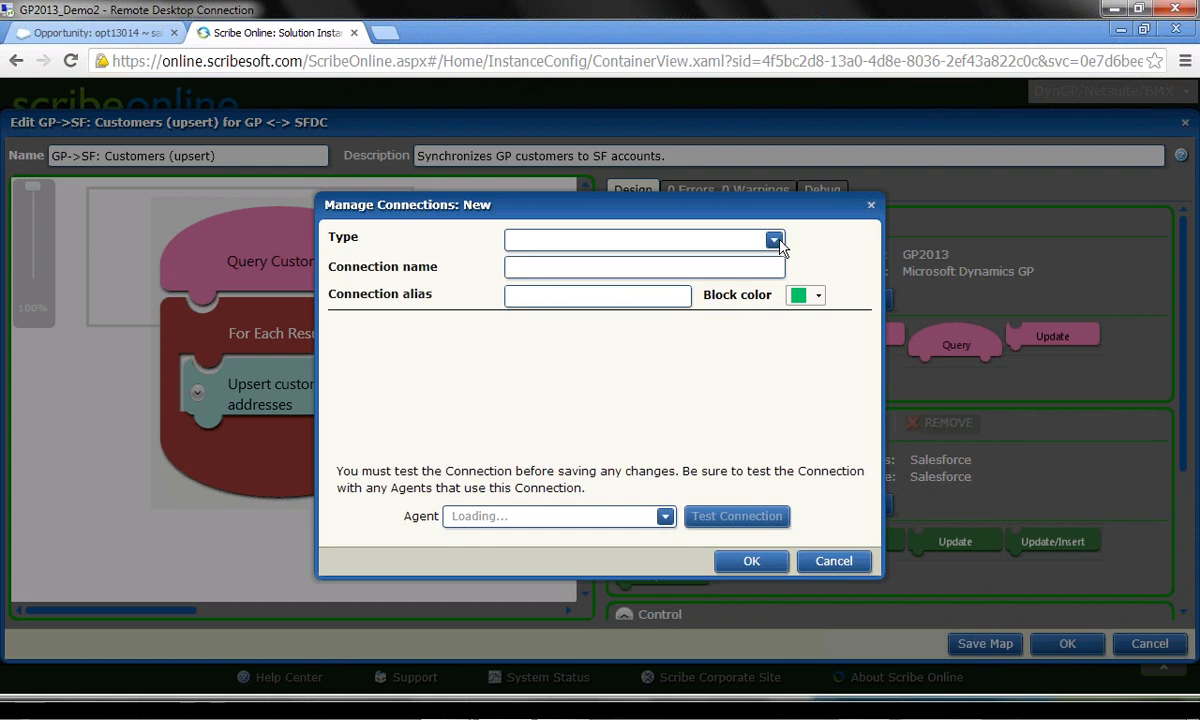
click(774, 242)
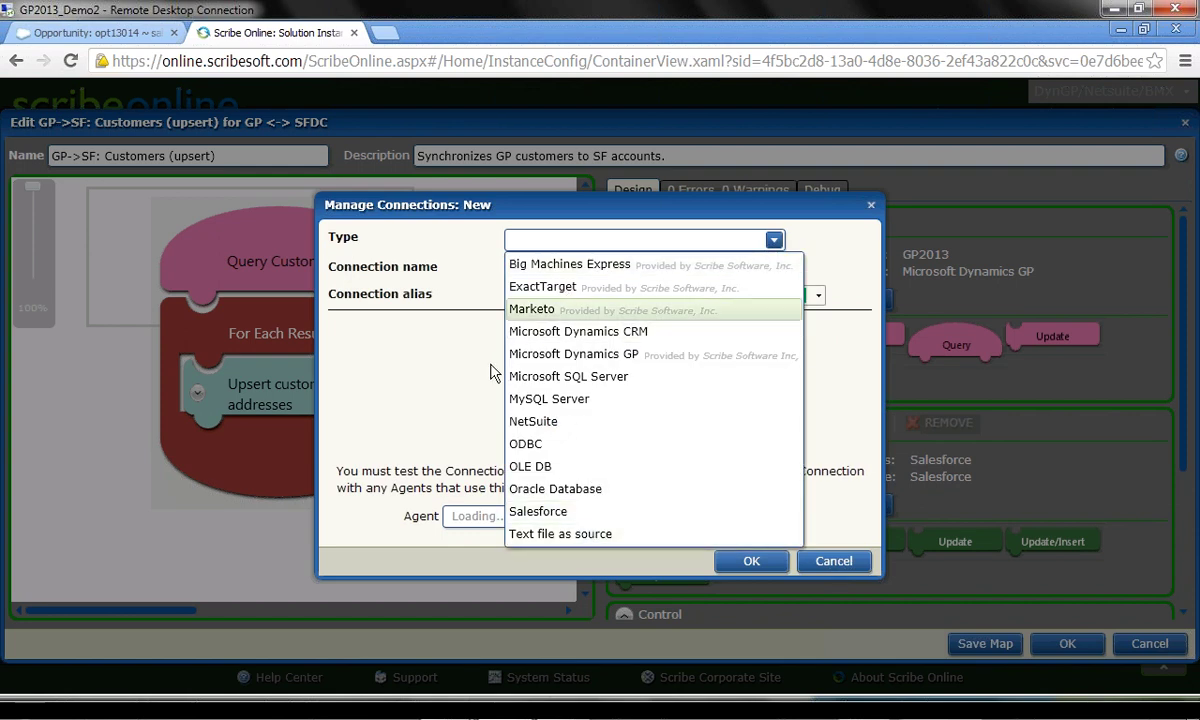
click(463, 393)
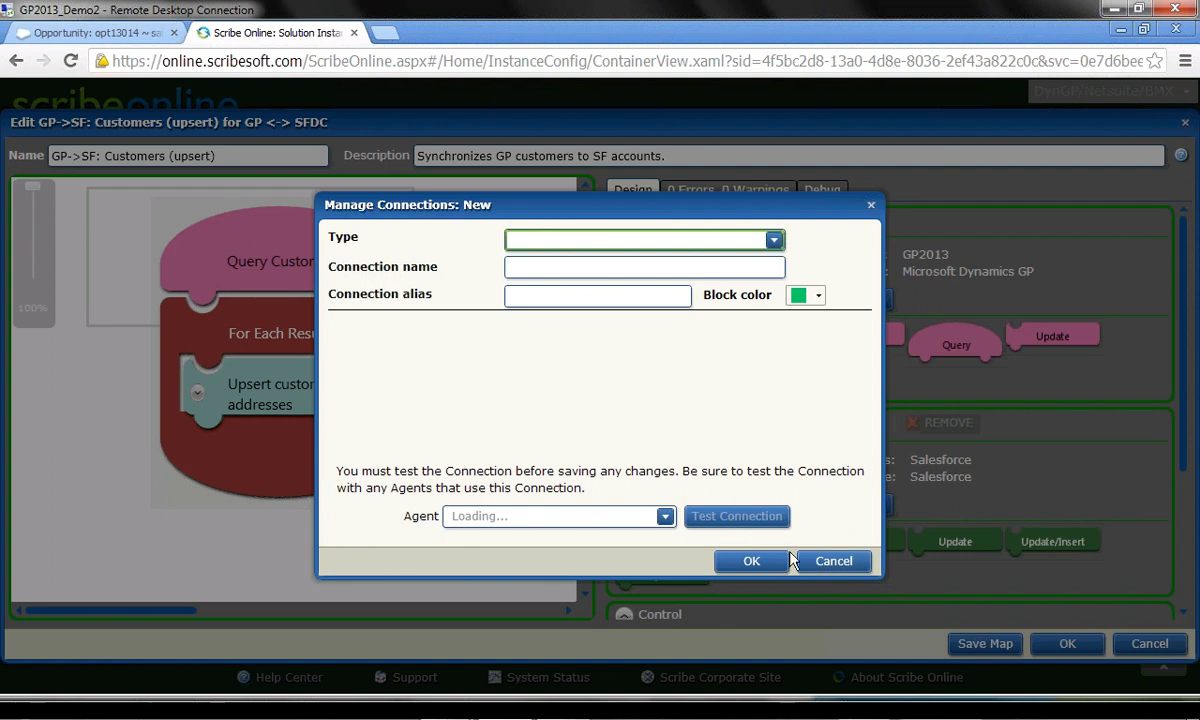
click(838, 562)
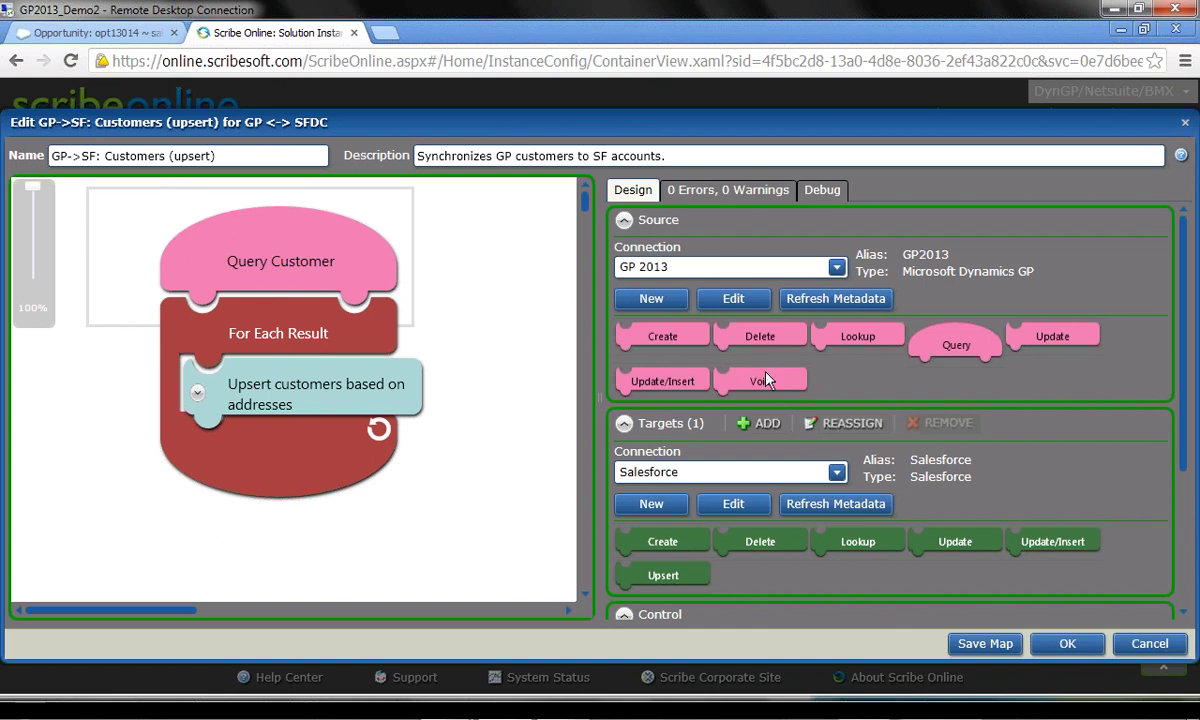
Step: Reposition the Query Customer block group on the canvas and pull the "Upsert customers based on addresses" block out of the For Each Result loop
scroll(778, 398, down, 1)
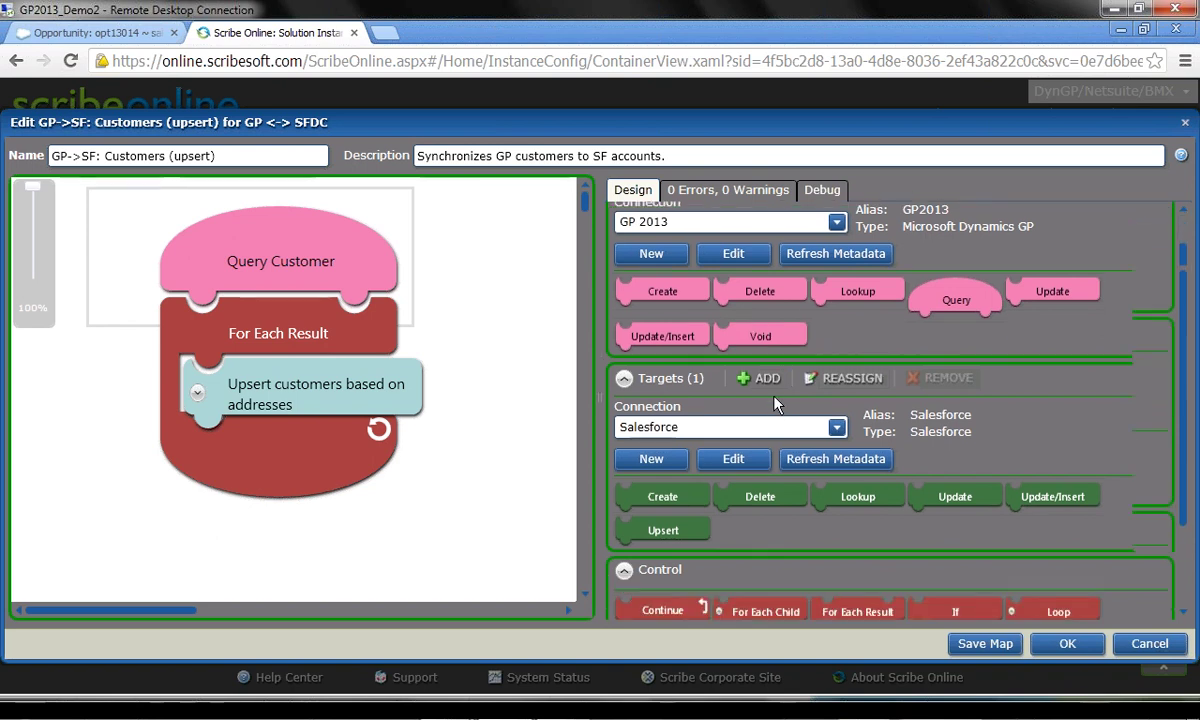
scroll(730, 370, down, 1)
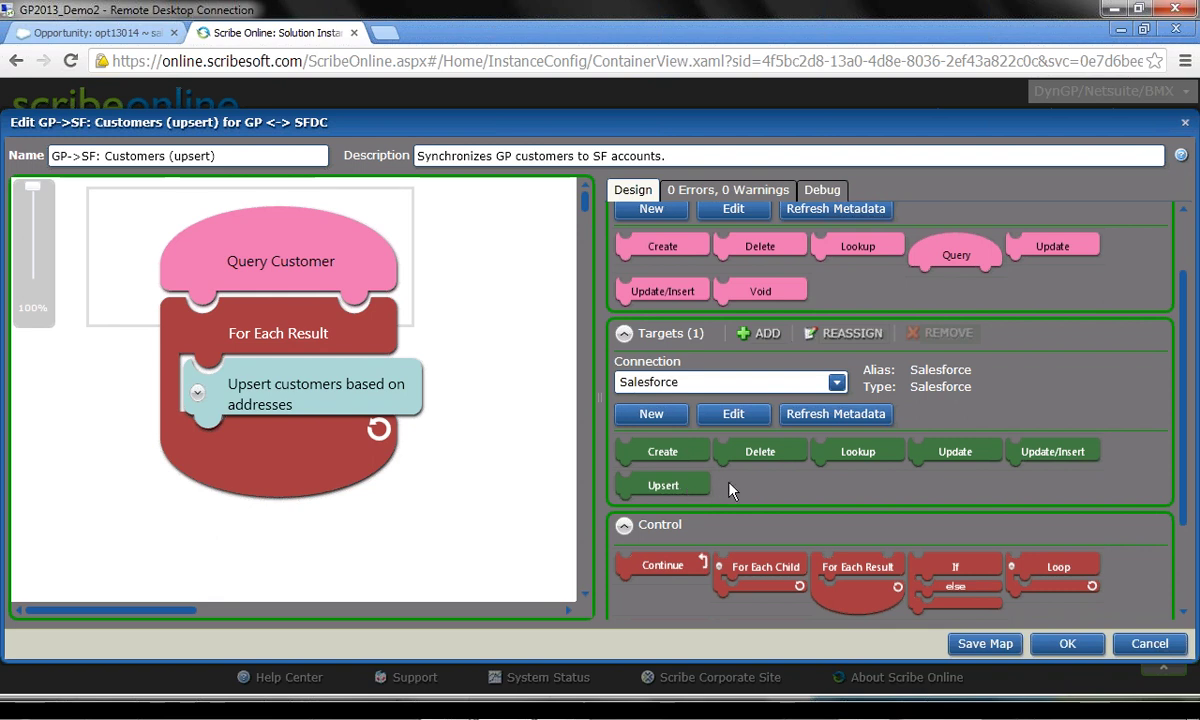
scroll(700, 488, down, 1)
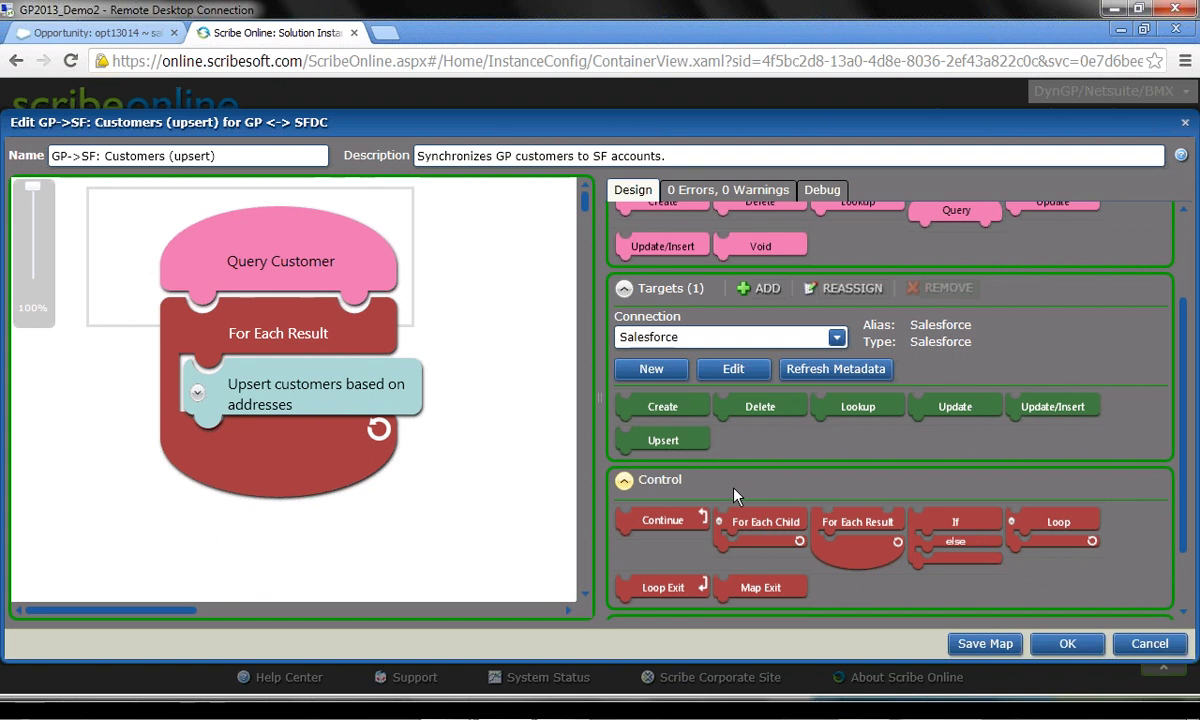
scroll(735, 495, down, 1)
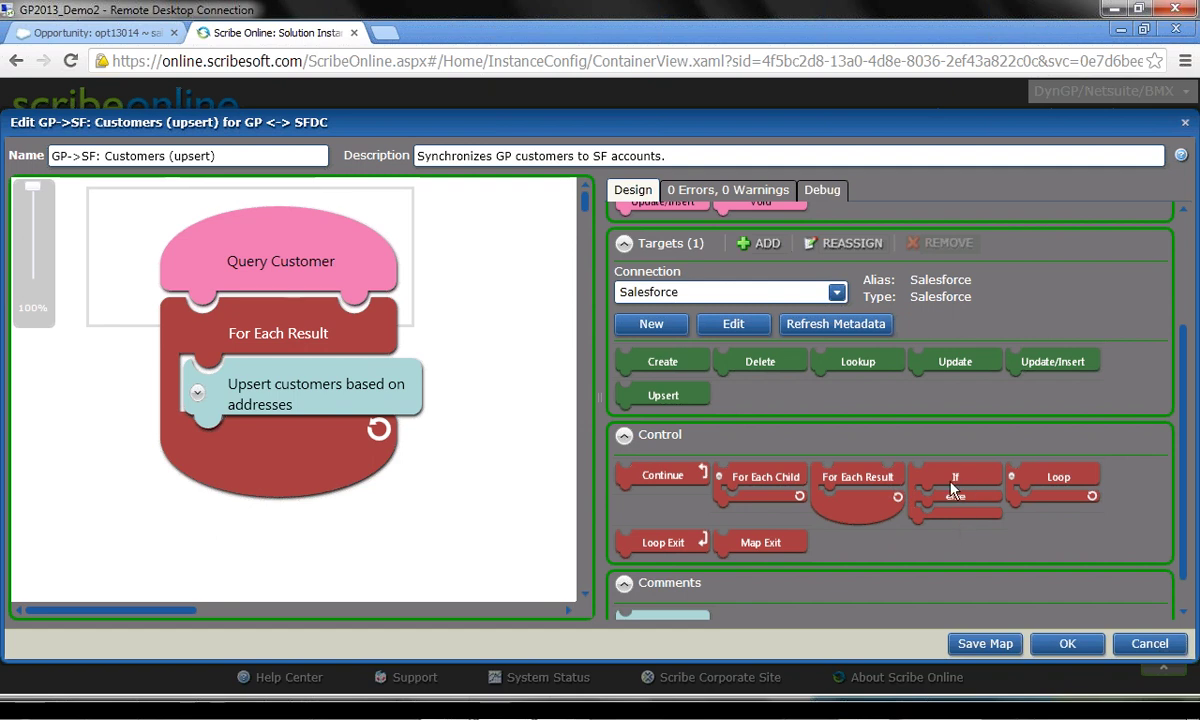
drag(958, 491, 900, 446)
click(246, 273)
drag(248, 278, 218, 282)
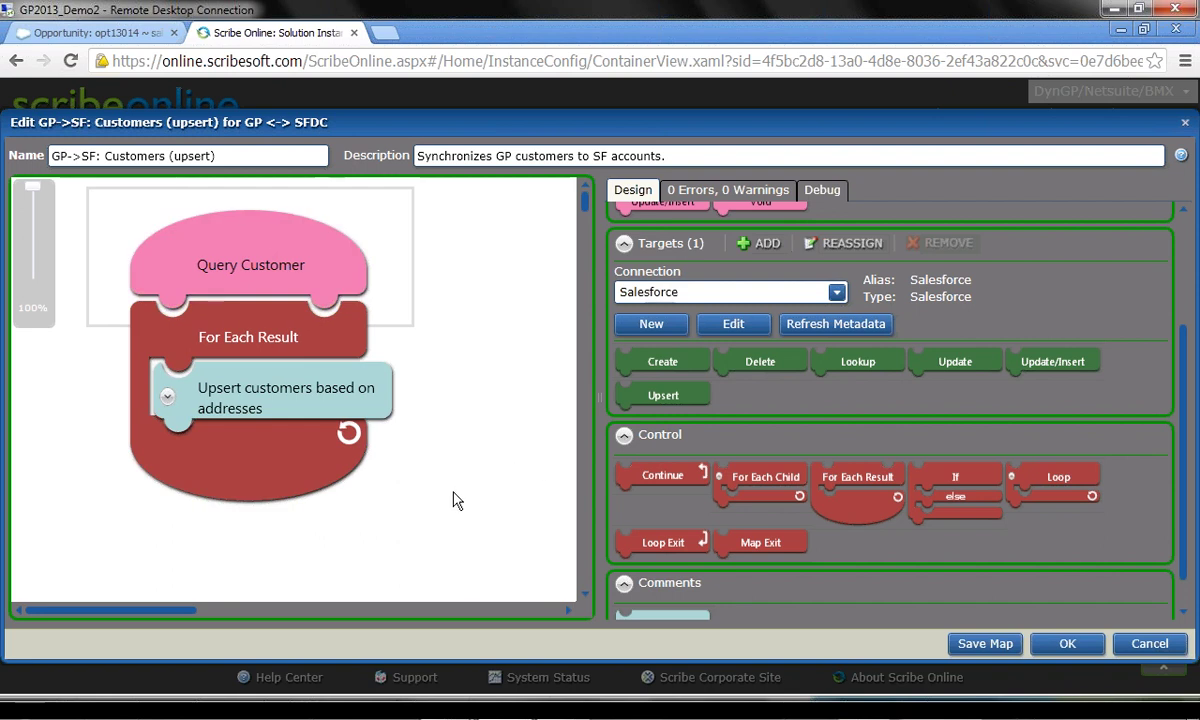
click(229, 387)
drag(229, 397, 447, 570)
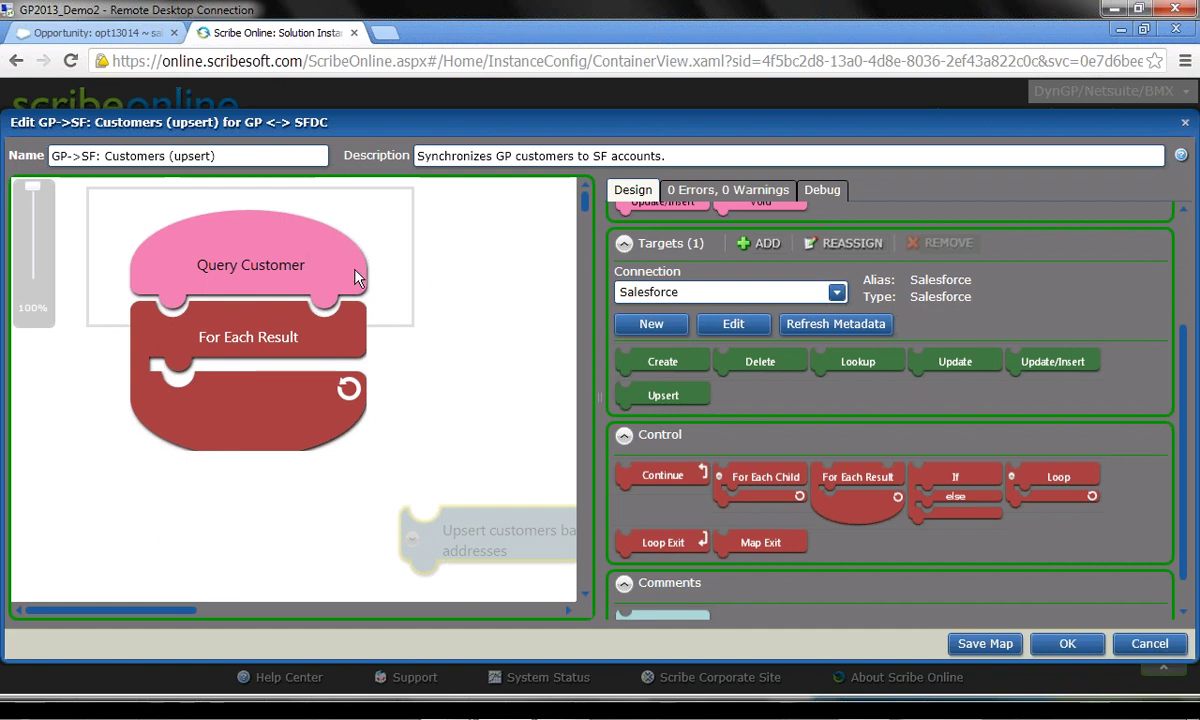
Step: Examine the Query Customer block's entity, record processing and related entity settings, and cancel the query editor
mouse_move(342, 278)
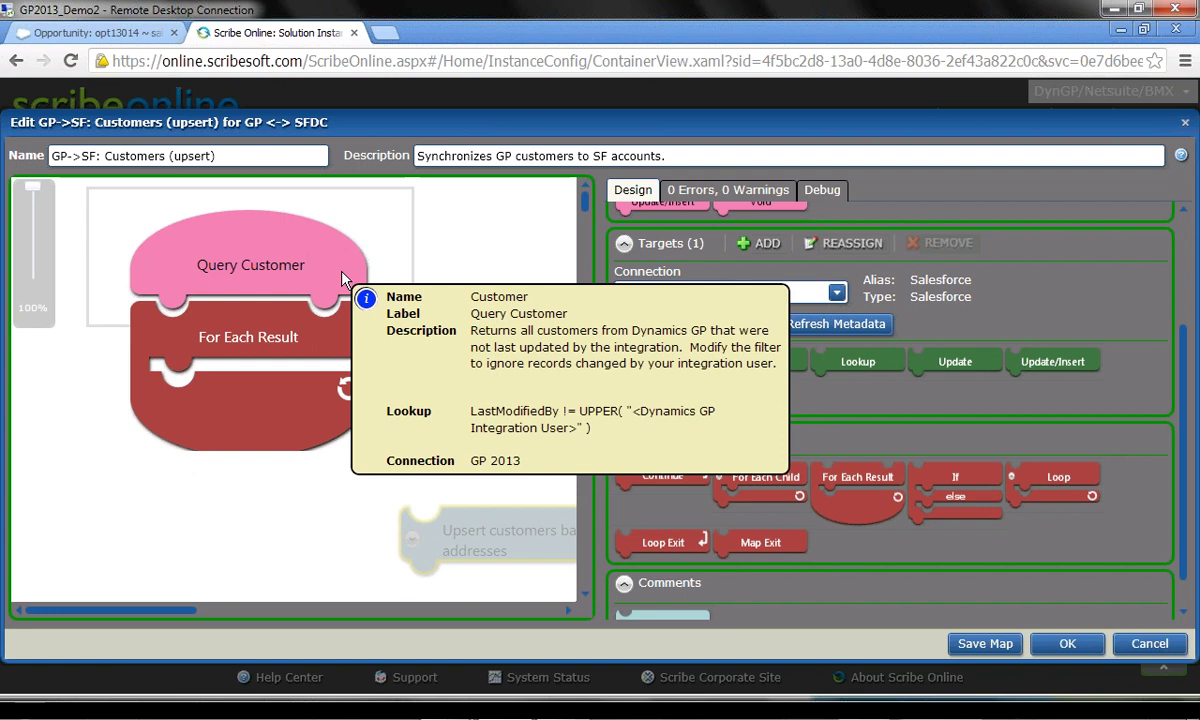
click(291, 262)
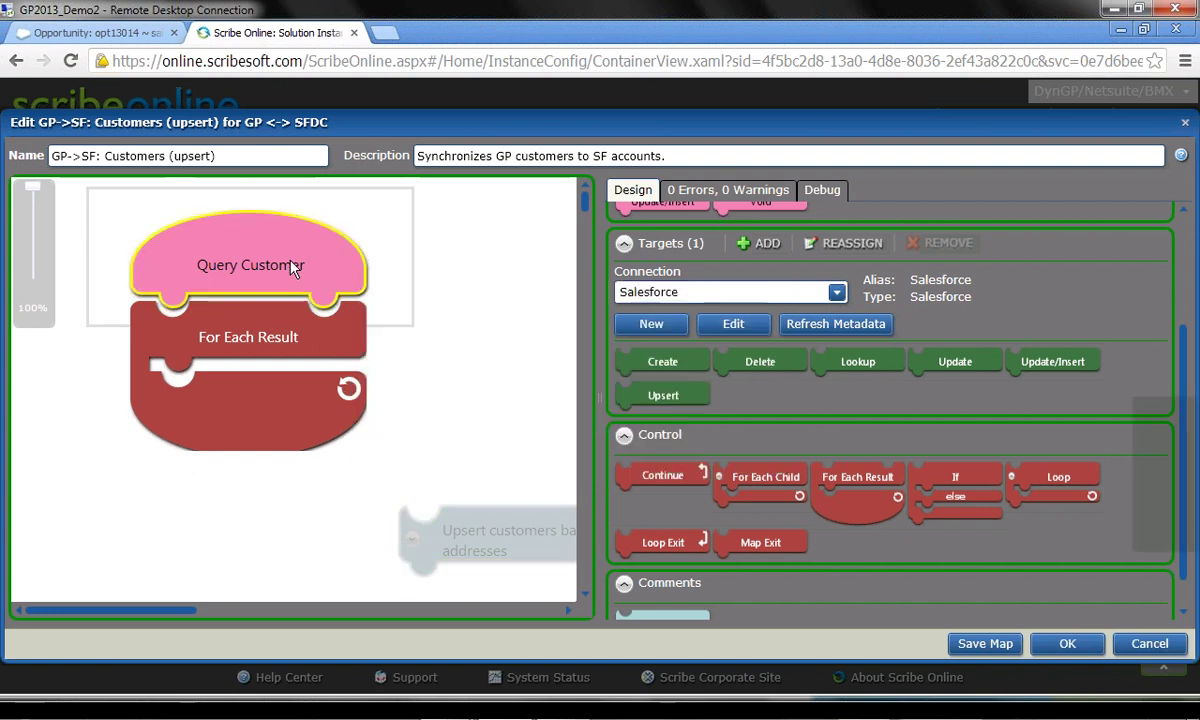
double_click(291, 265)
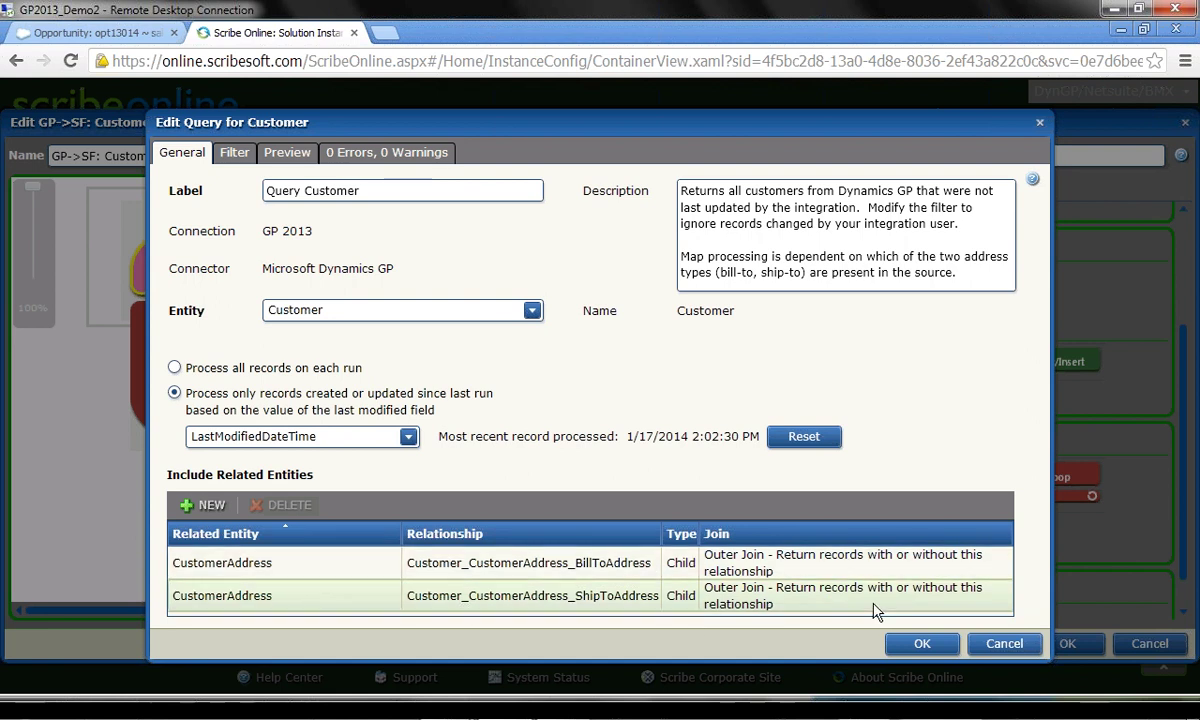
click(1010, 648)
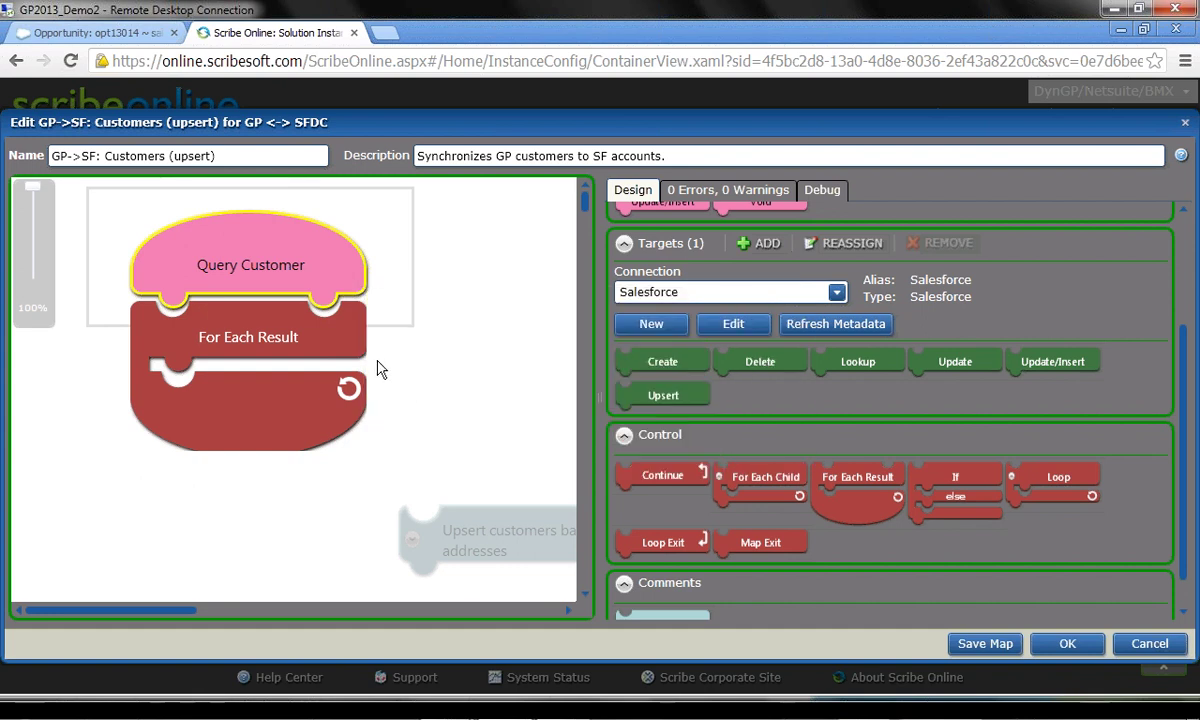
Step: Add a Salesforce Lookup inside the For Each Result loop, followed by an If/else block containing Update under If and Create under else
drag(860, 365, 693, 380)
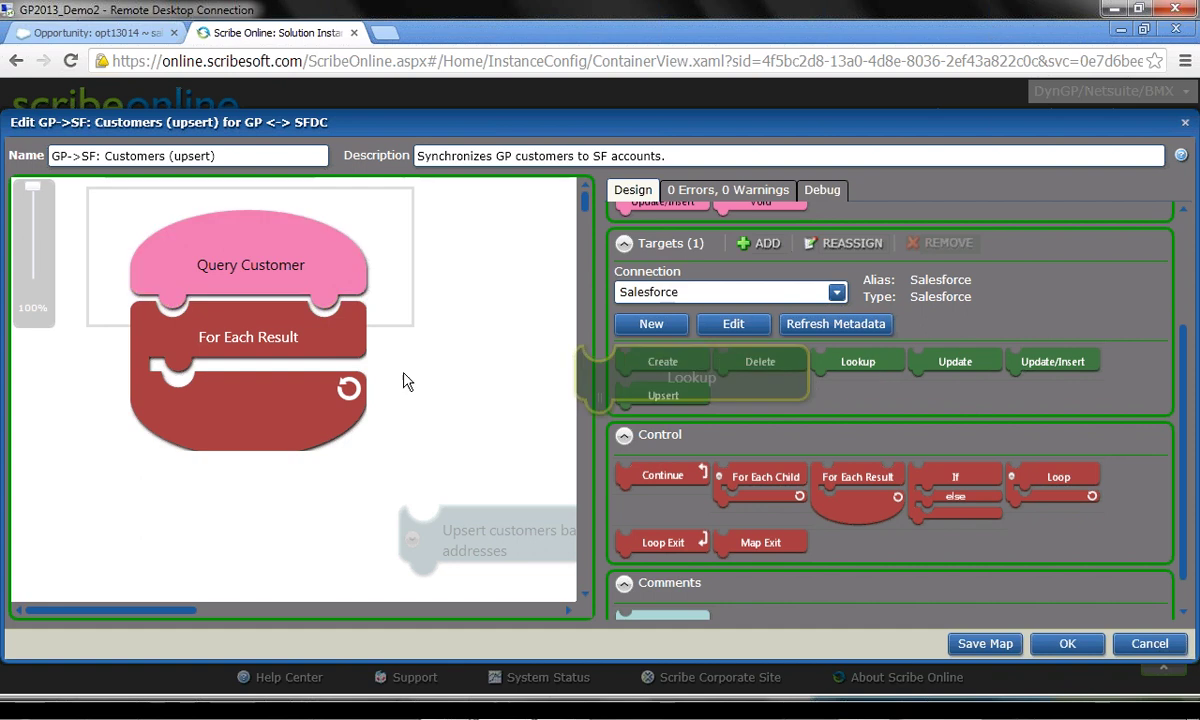
drag(405, 381, 275, 360)
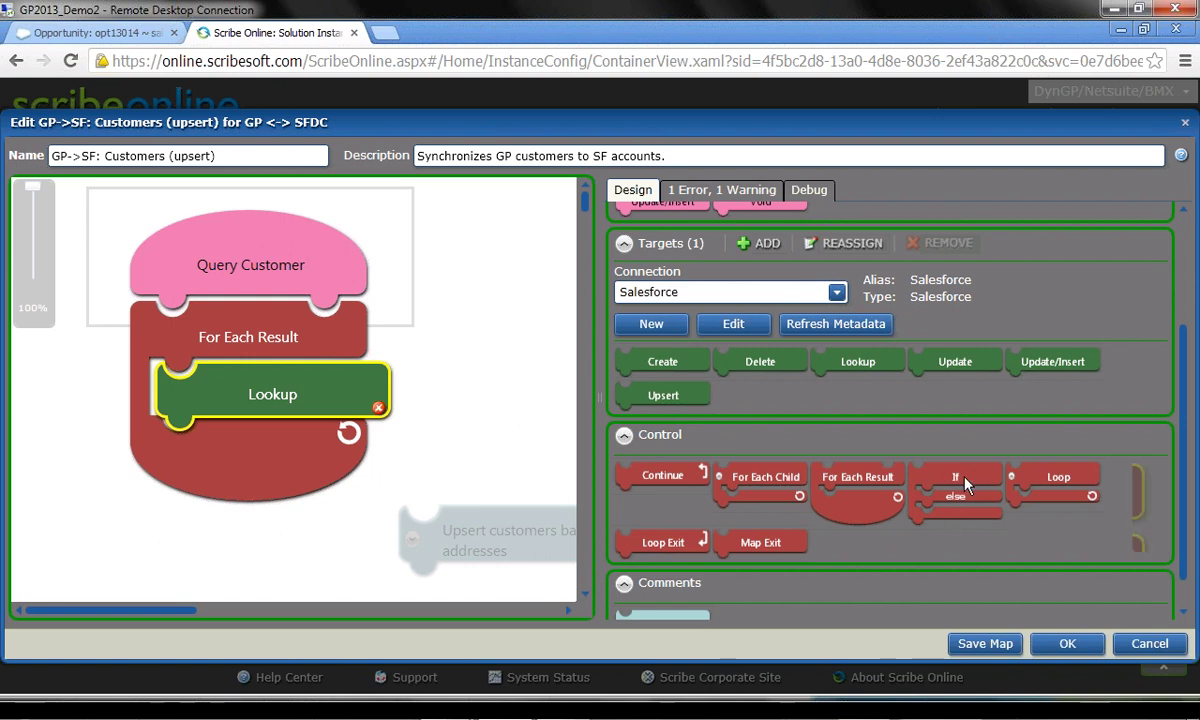
drag(965, 484, 277, 438)
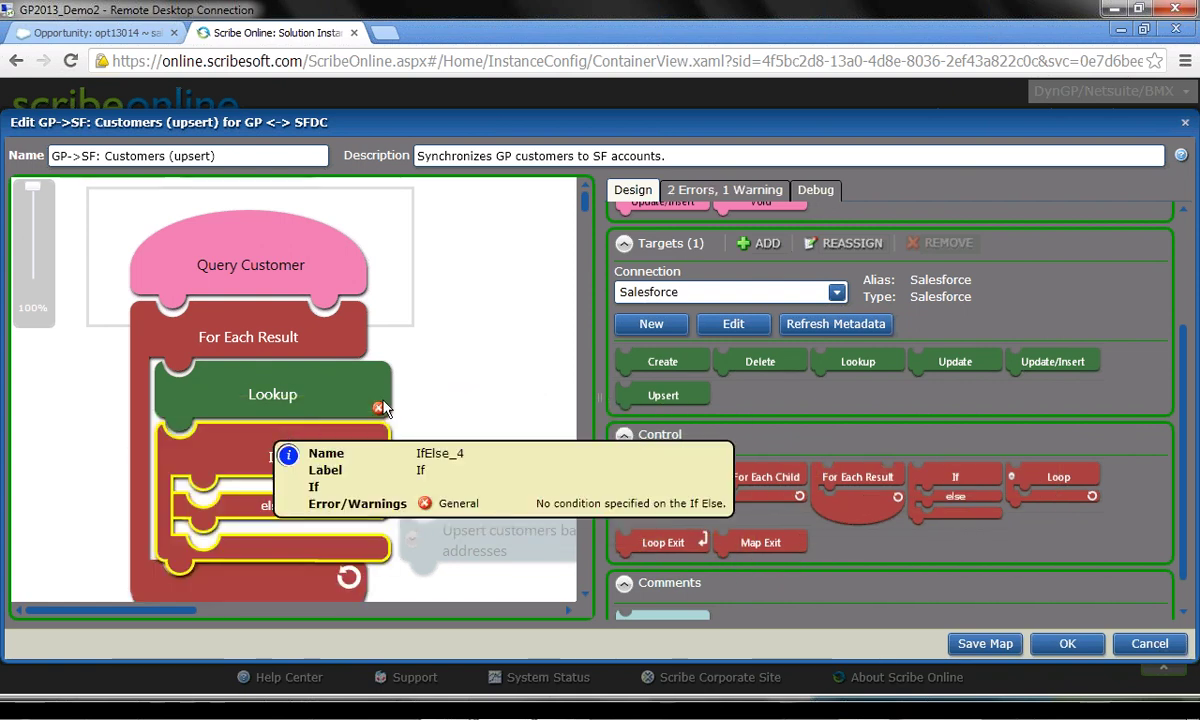
scroll(425, 380, down, 2)
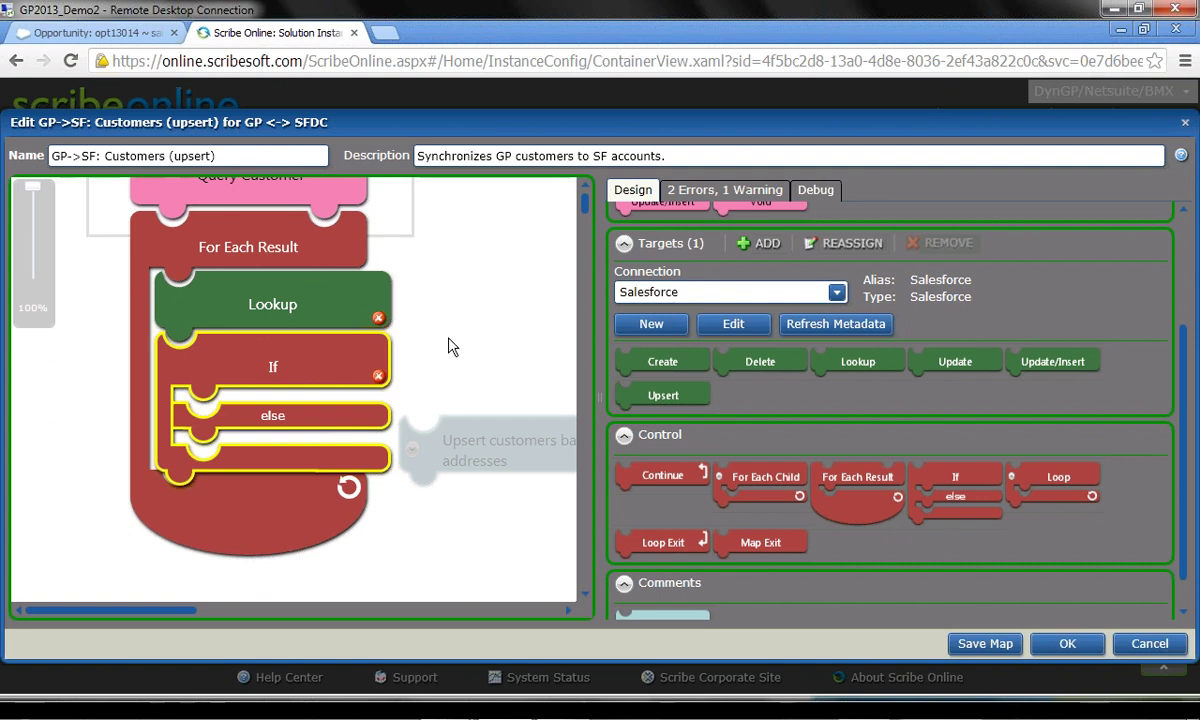
drag(925, 370, 290, 412)
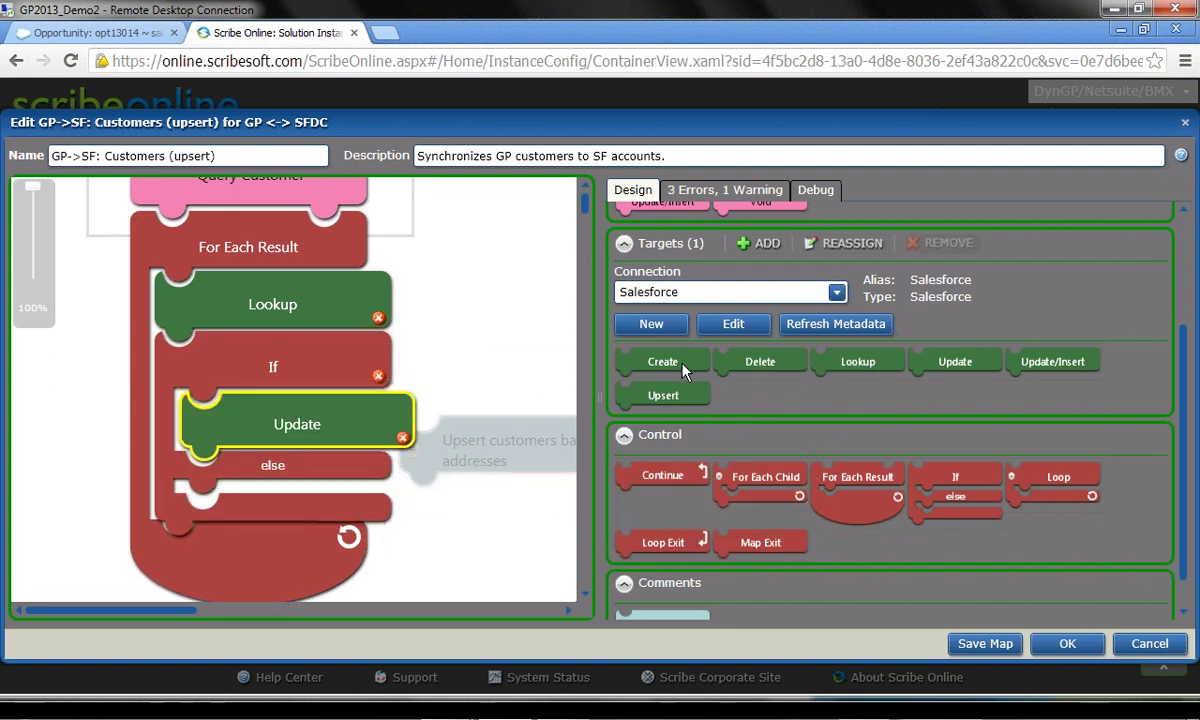
drag(655, 362, 343, 523)
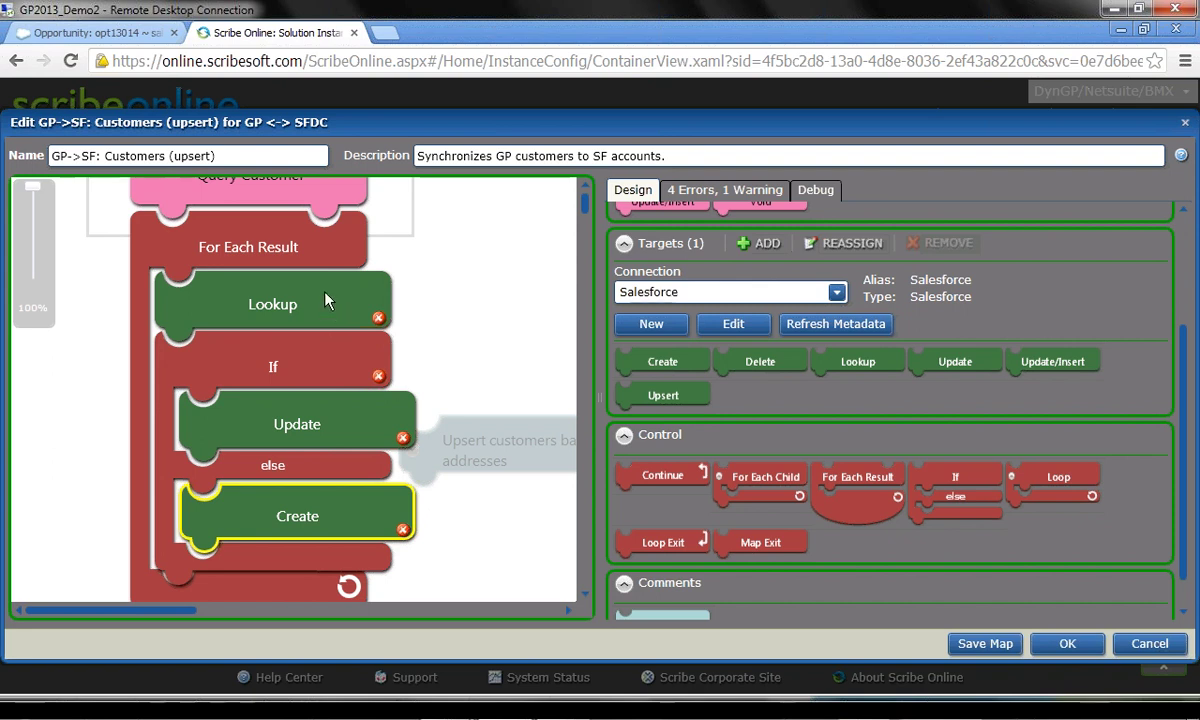
Step: Review the map's debugging view and close the map editor without saving the block changes
mouse_move(342, 314)
click(820, 195)
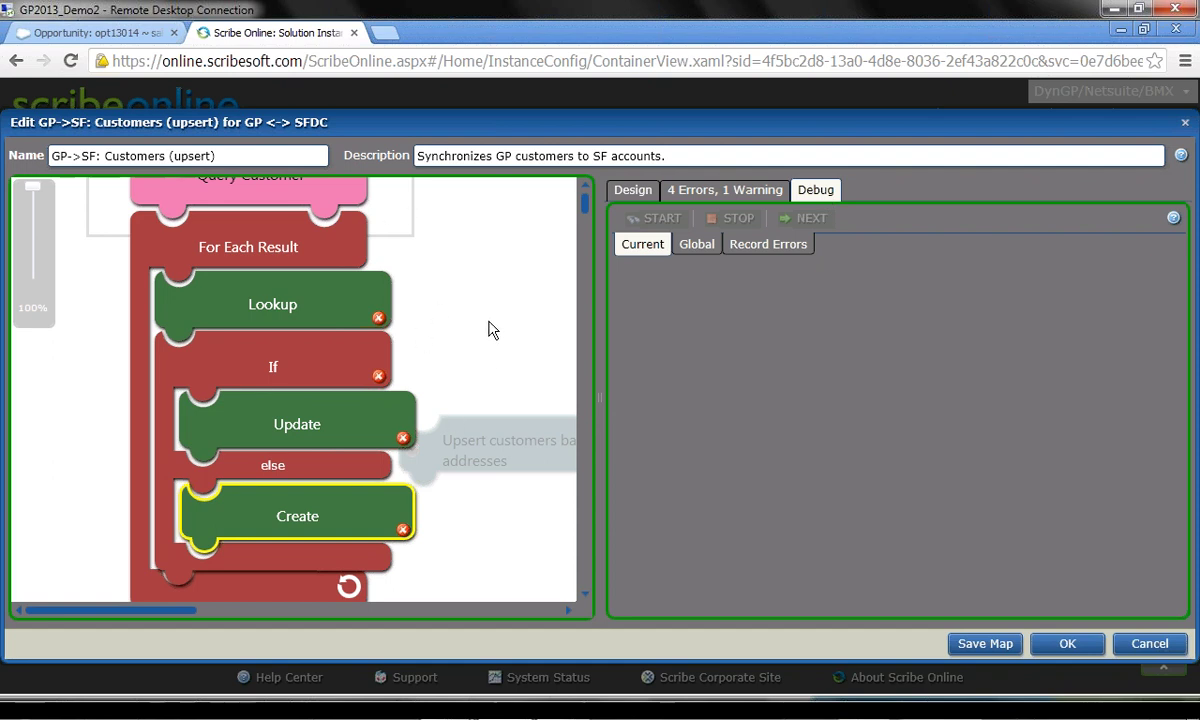
scroll(493, 330, up, 1)
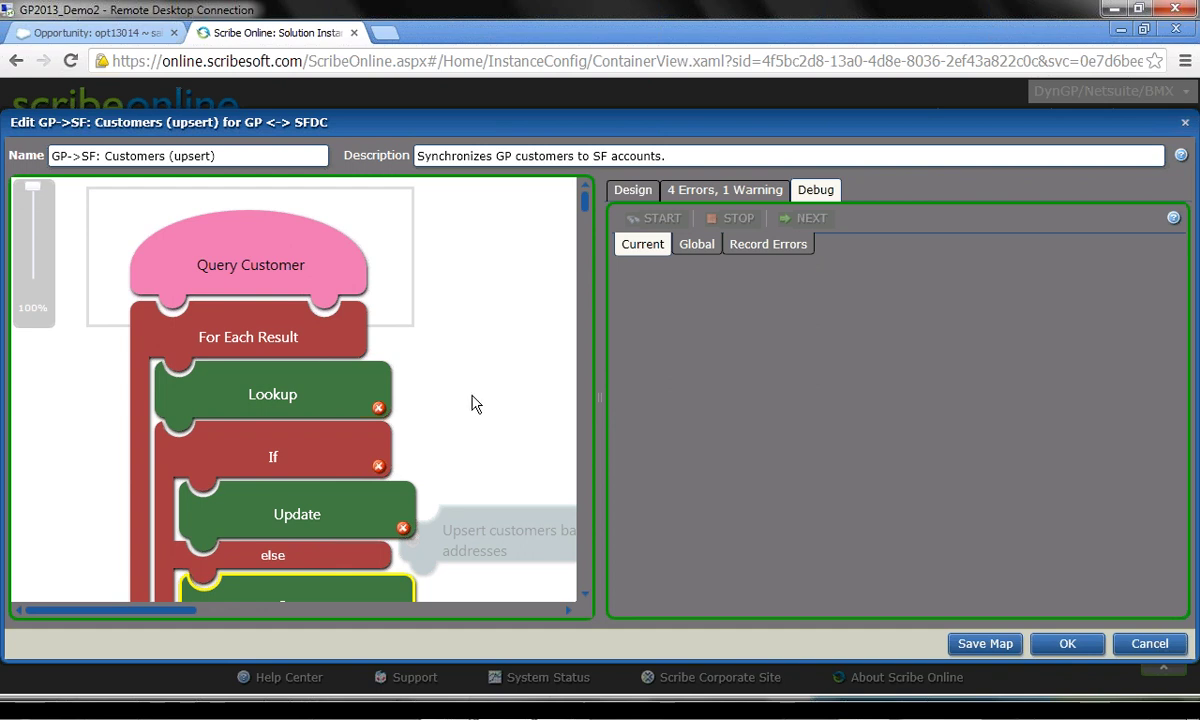
click(1152, 644)
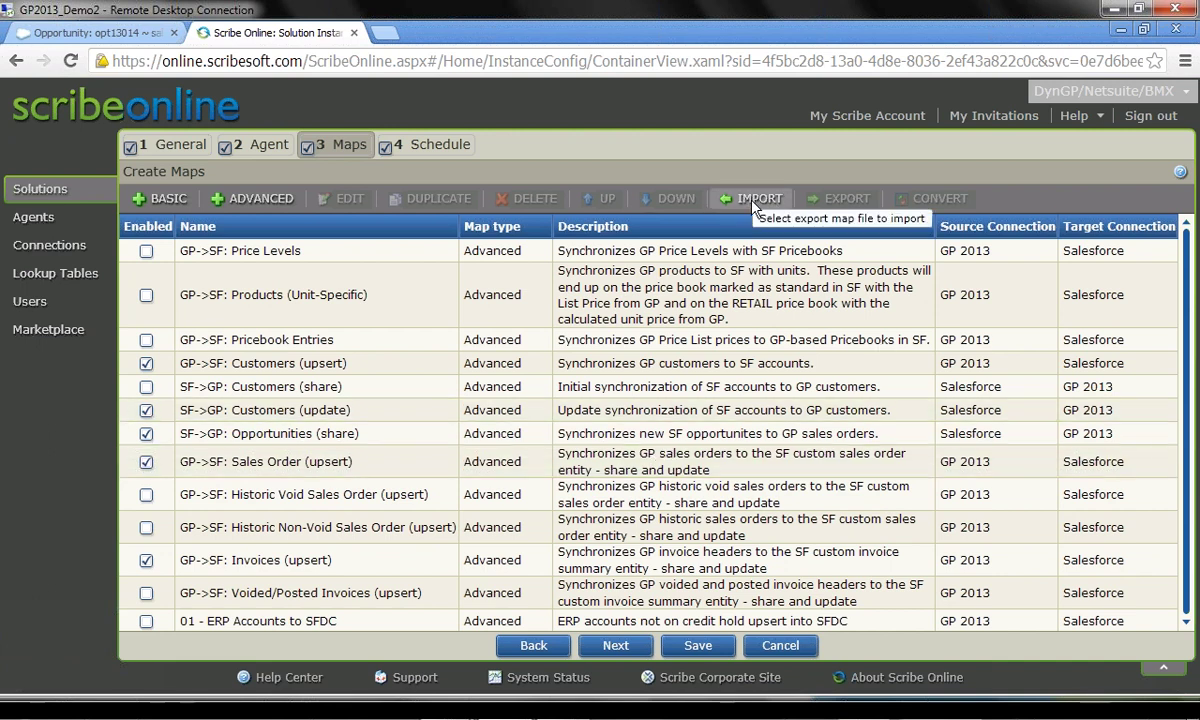
Step: Start exporting the SF->GP: Customers (share), SF->GP: Customers (update) and GP->SF: Sales Order (upsert) maps, and cancel the file save
click(281, 388)
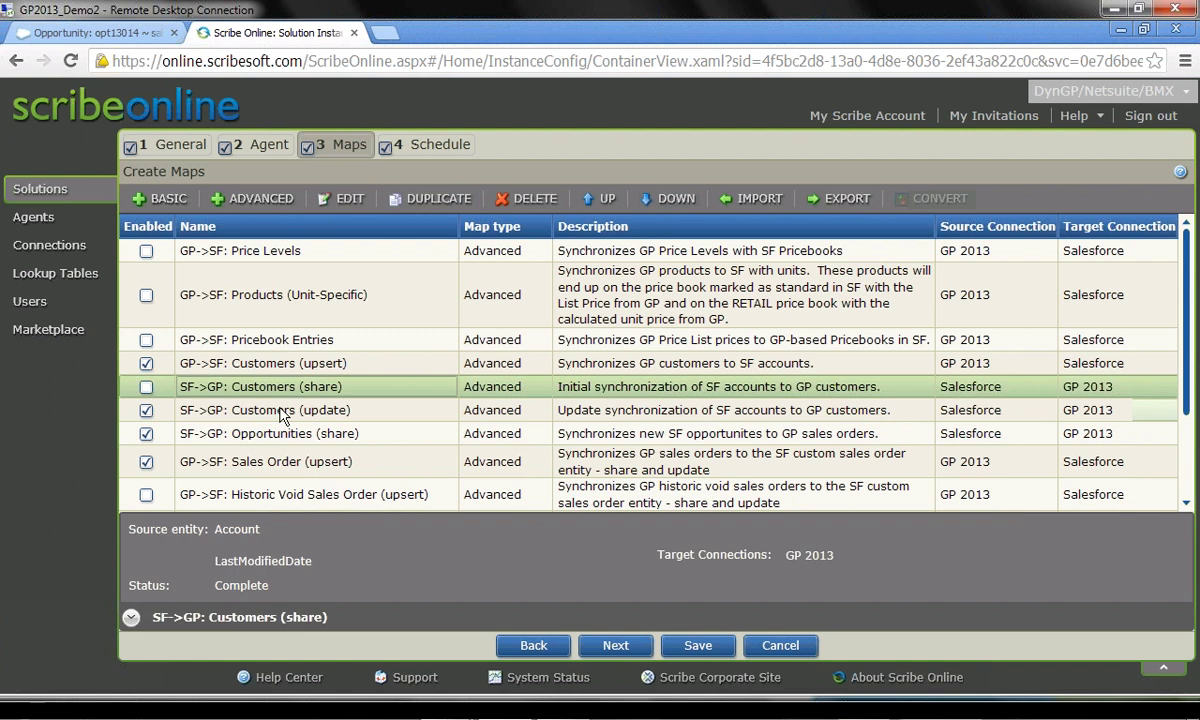
ctrl+click(281, 411)
click(276, 466)
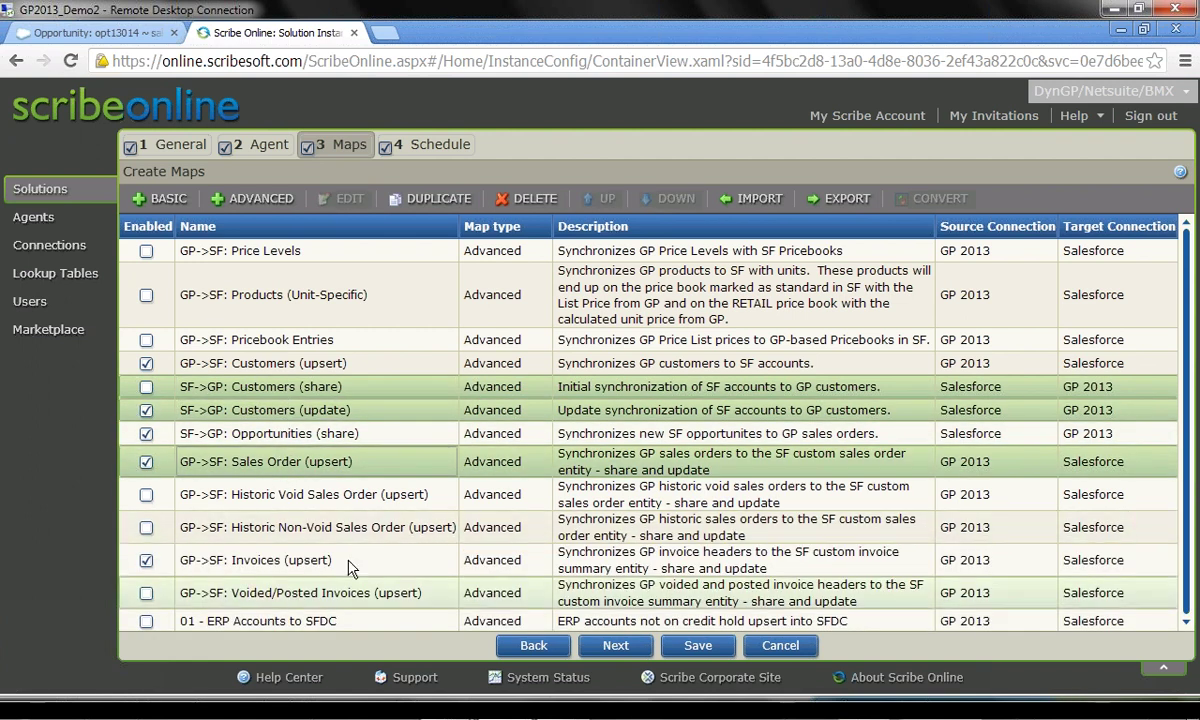
click(849, 205)
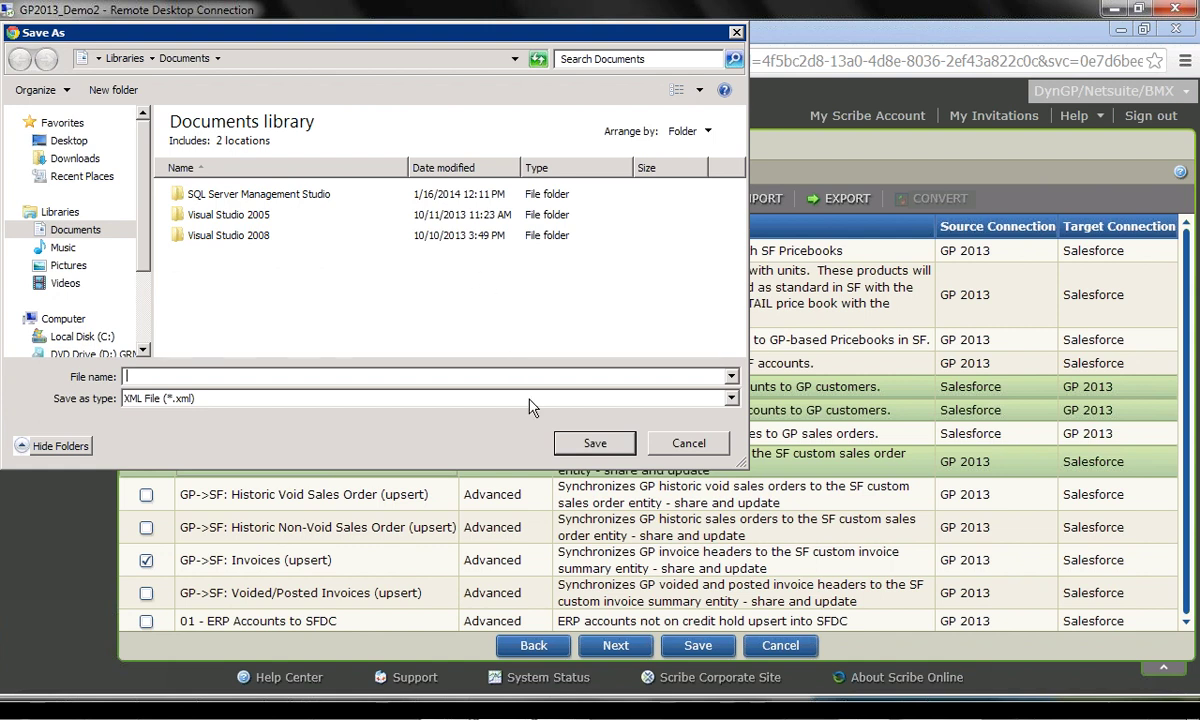
click(676, 446)
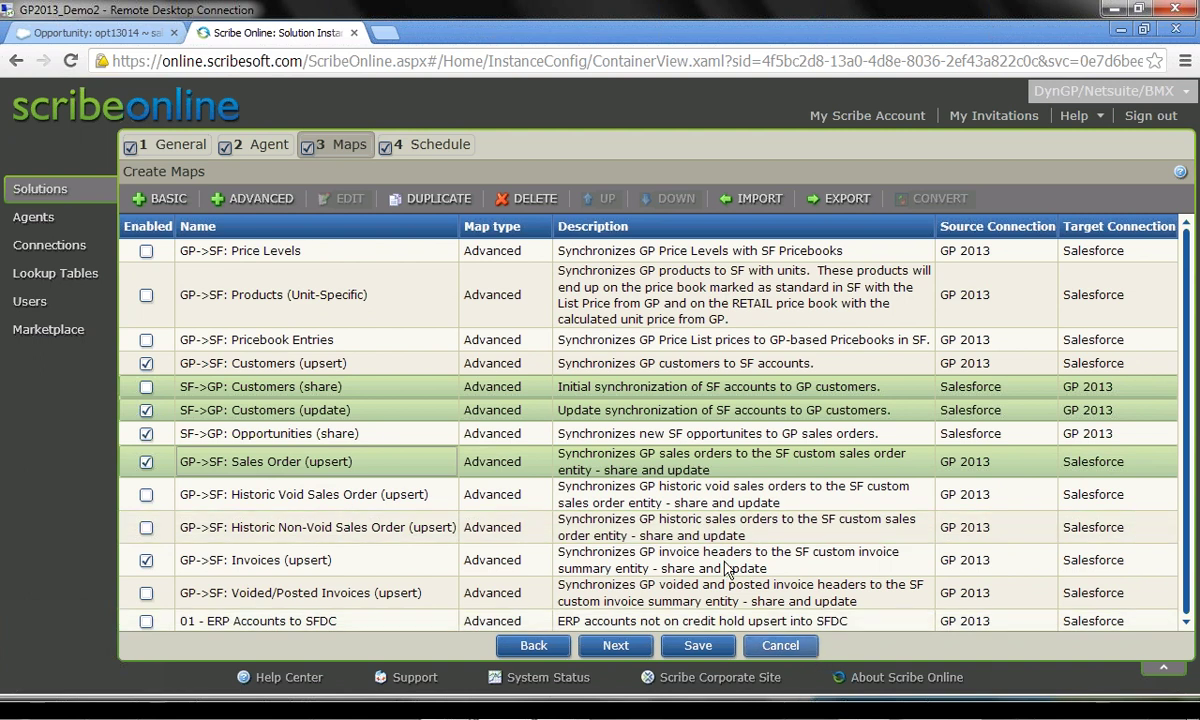
Step: Review the solution's one-time and recurring schedule options, and cancel editing the solution
click(440, 148)
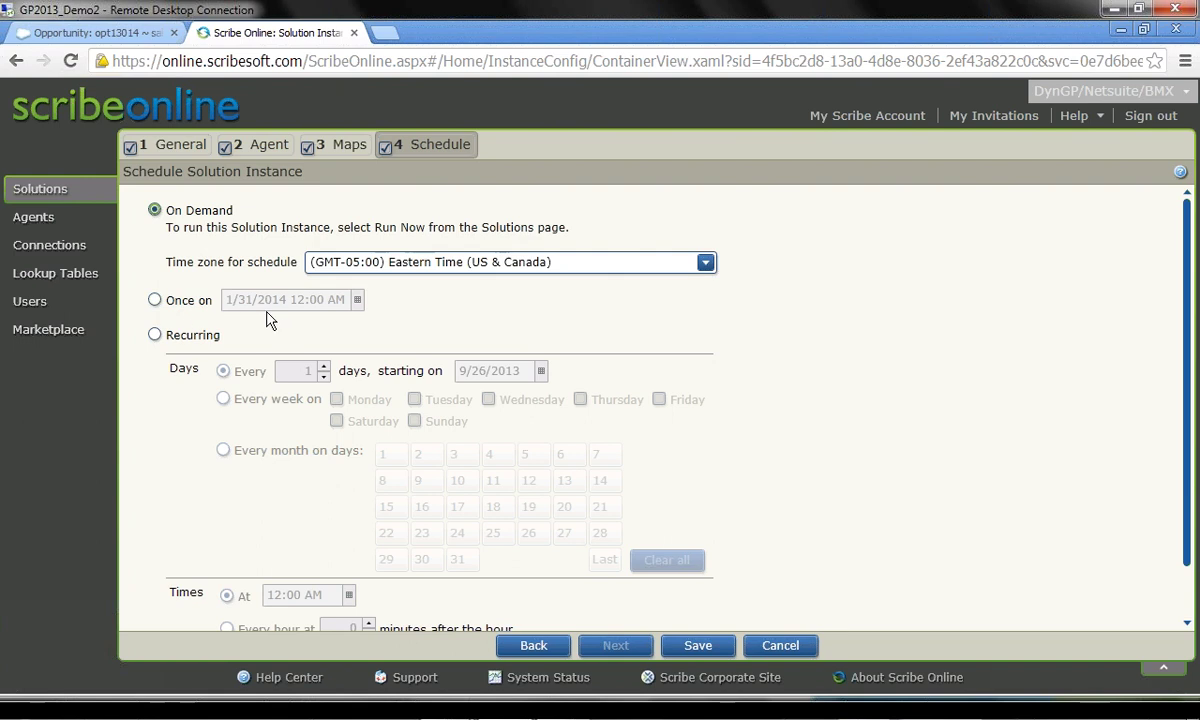
click(157, 302)
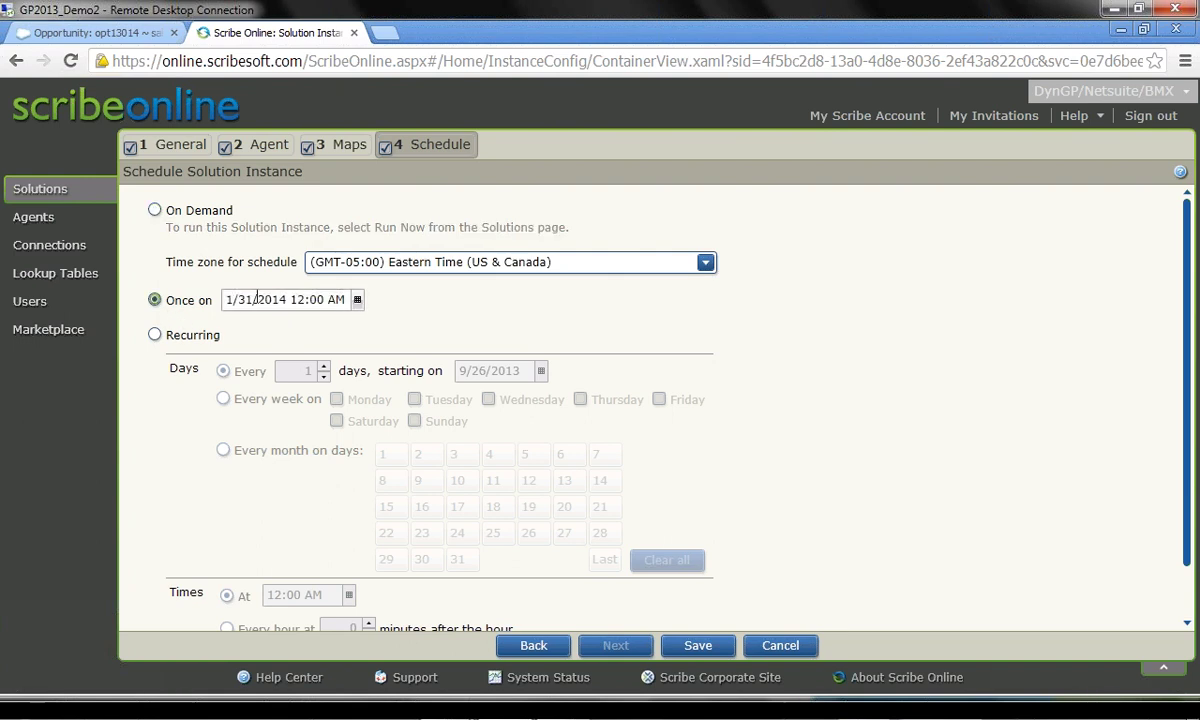
click(155, 337)
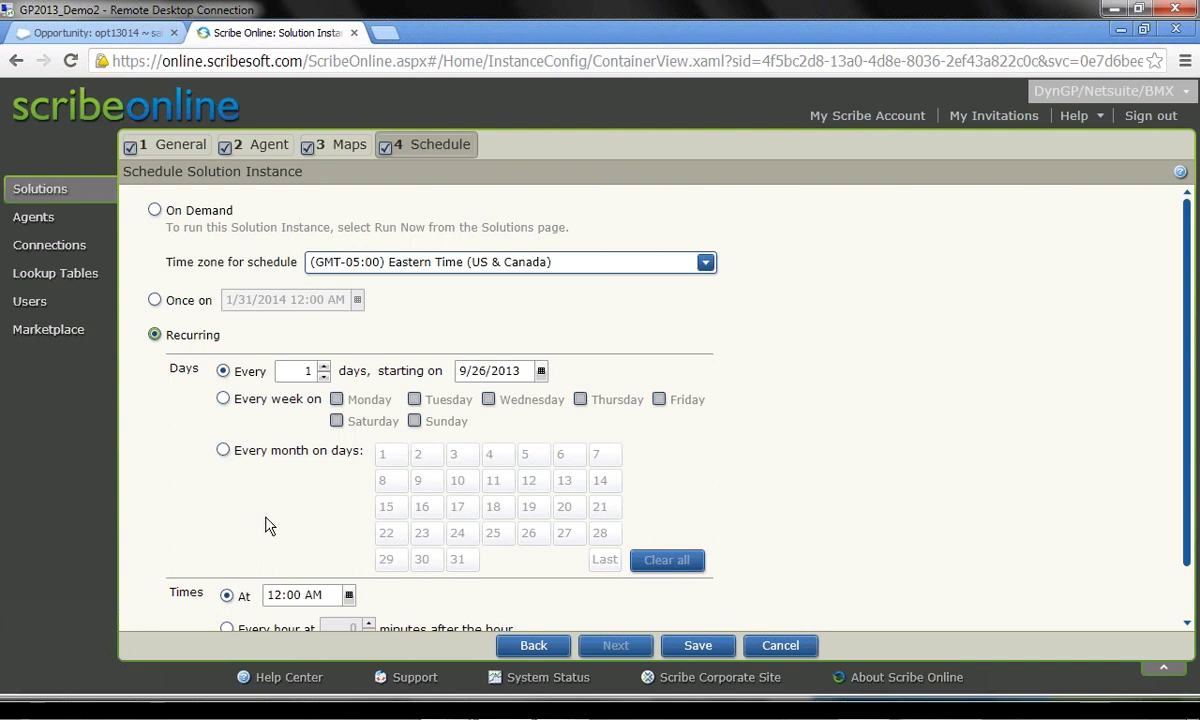
scroll(268, 525, down, 1)
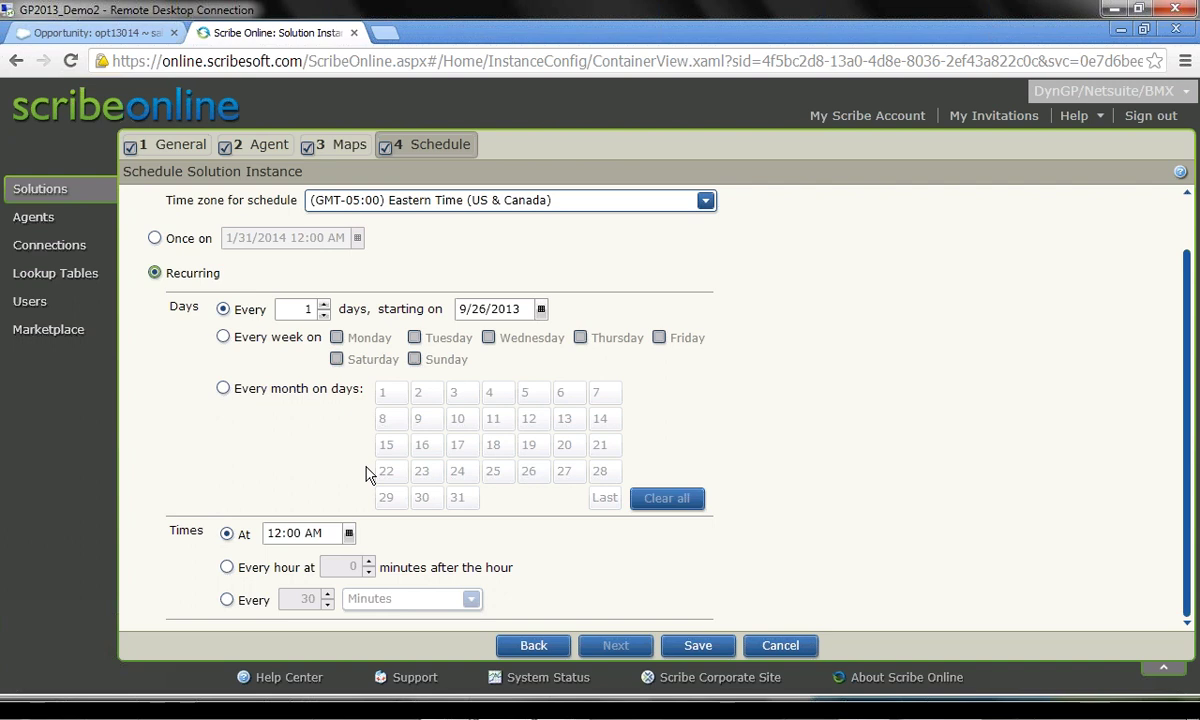
click(781, 646)
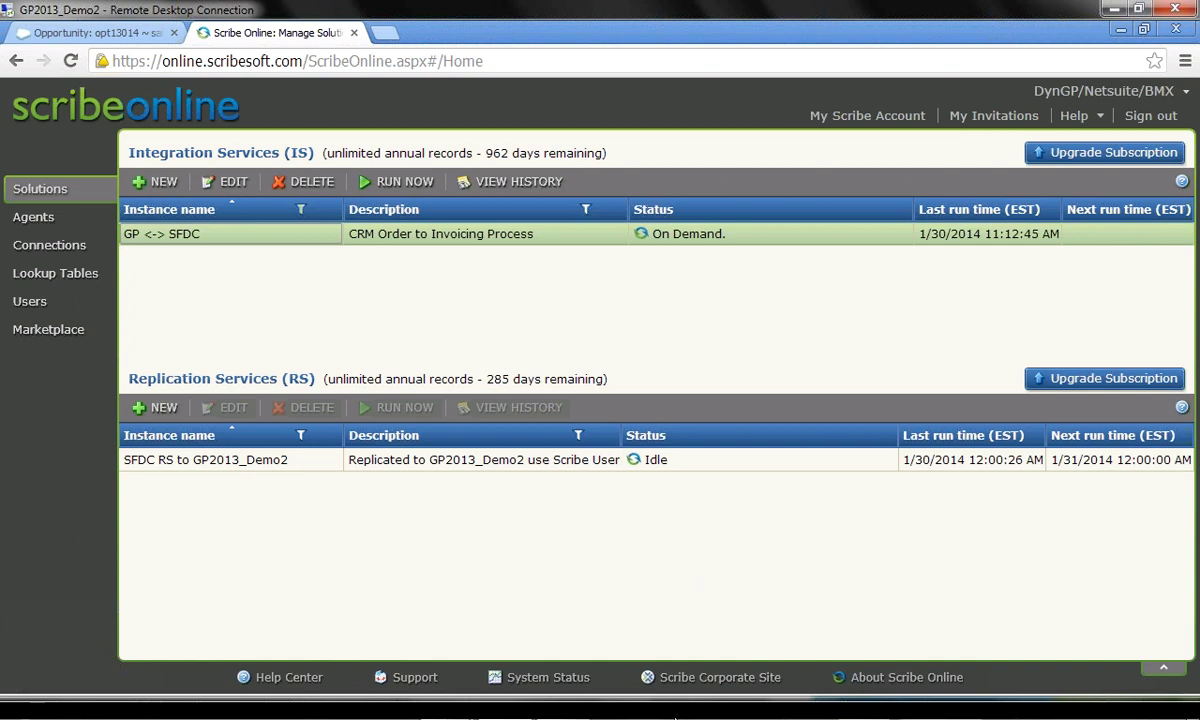
Step: Switch to the PowerPoint slide show and advance past the Product Demonstration slide
mouse_move(638, 712)
mouse_move(472, 688)
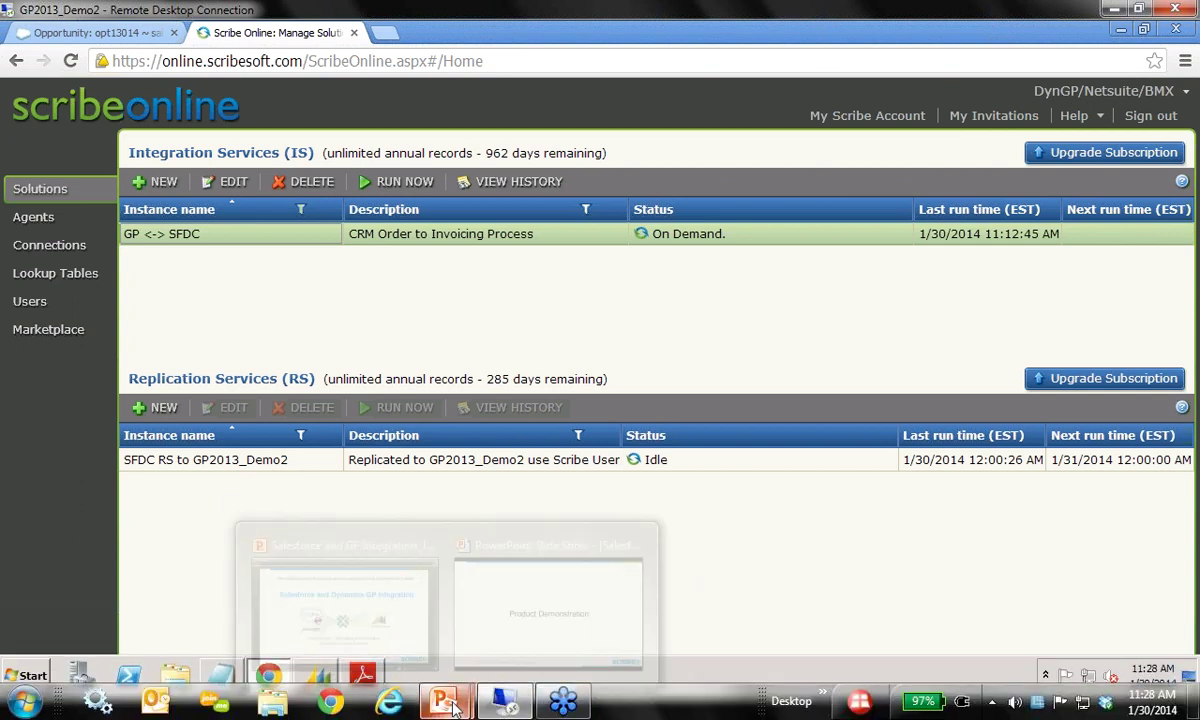
click(535, 623)
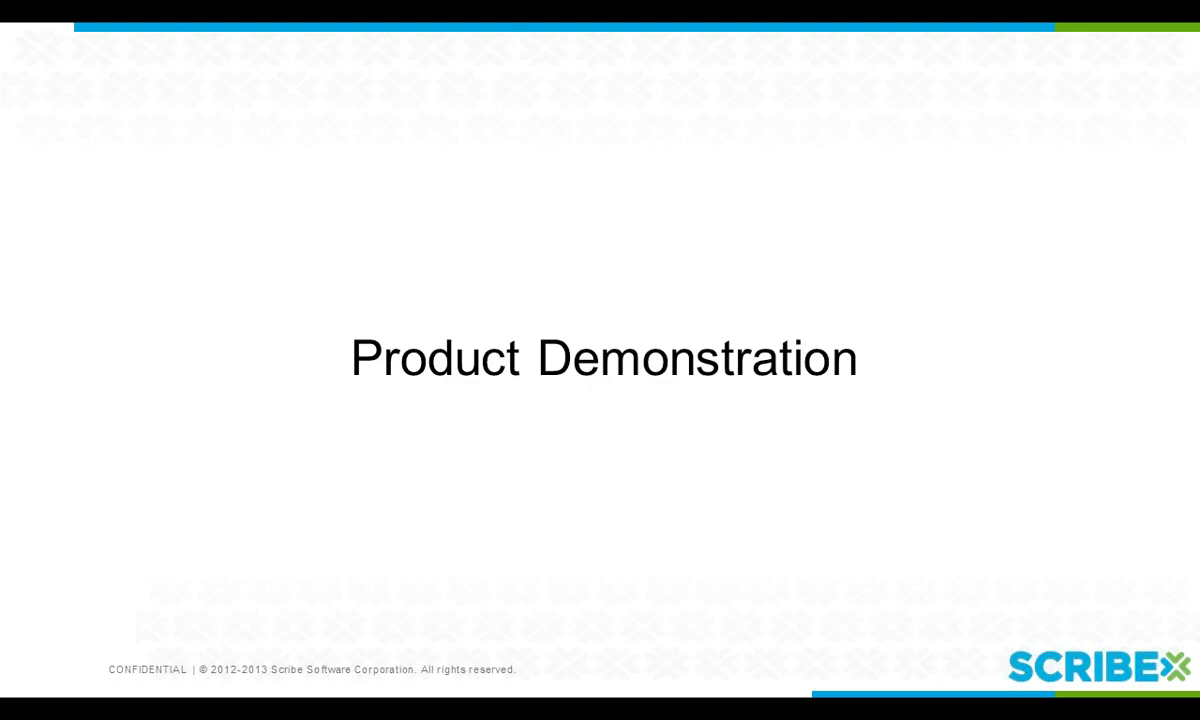
key(Right)
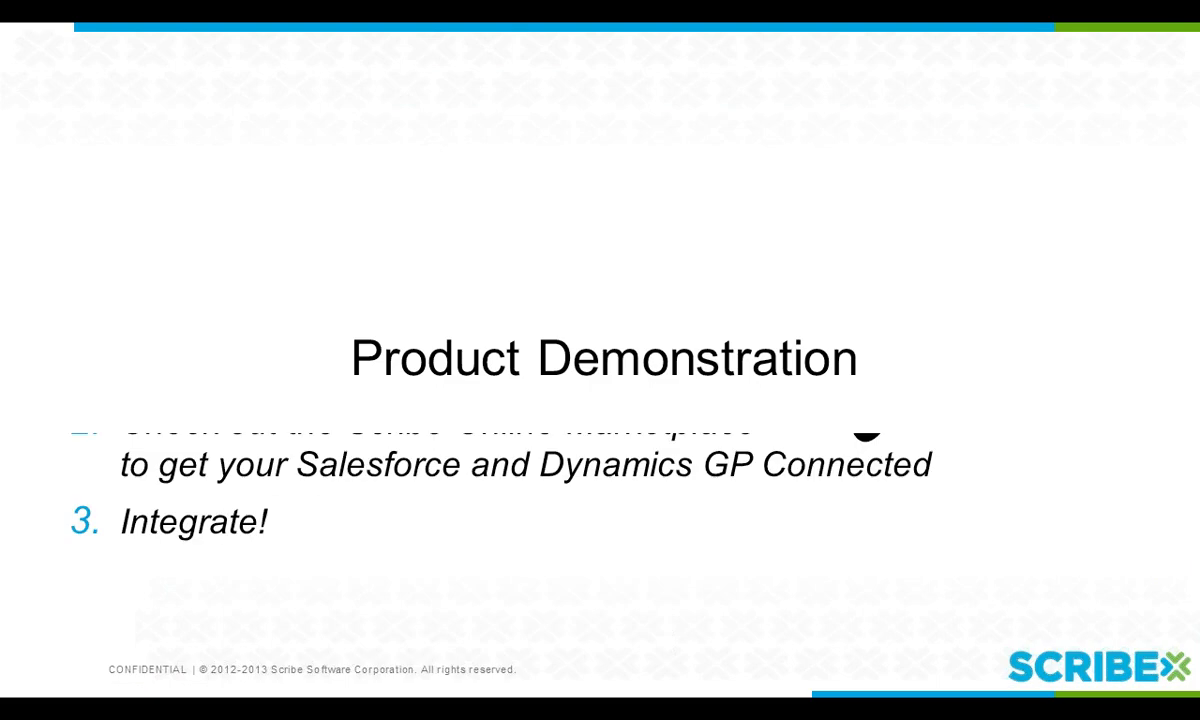